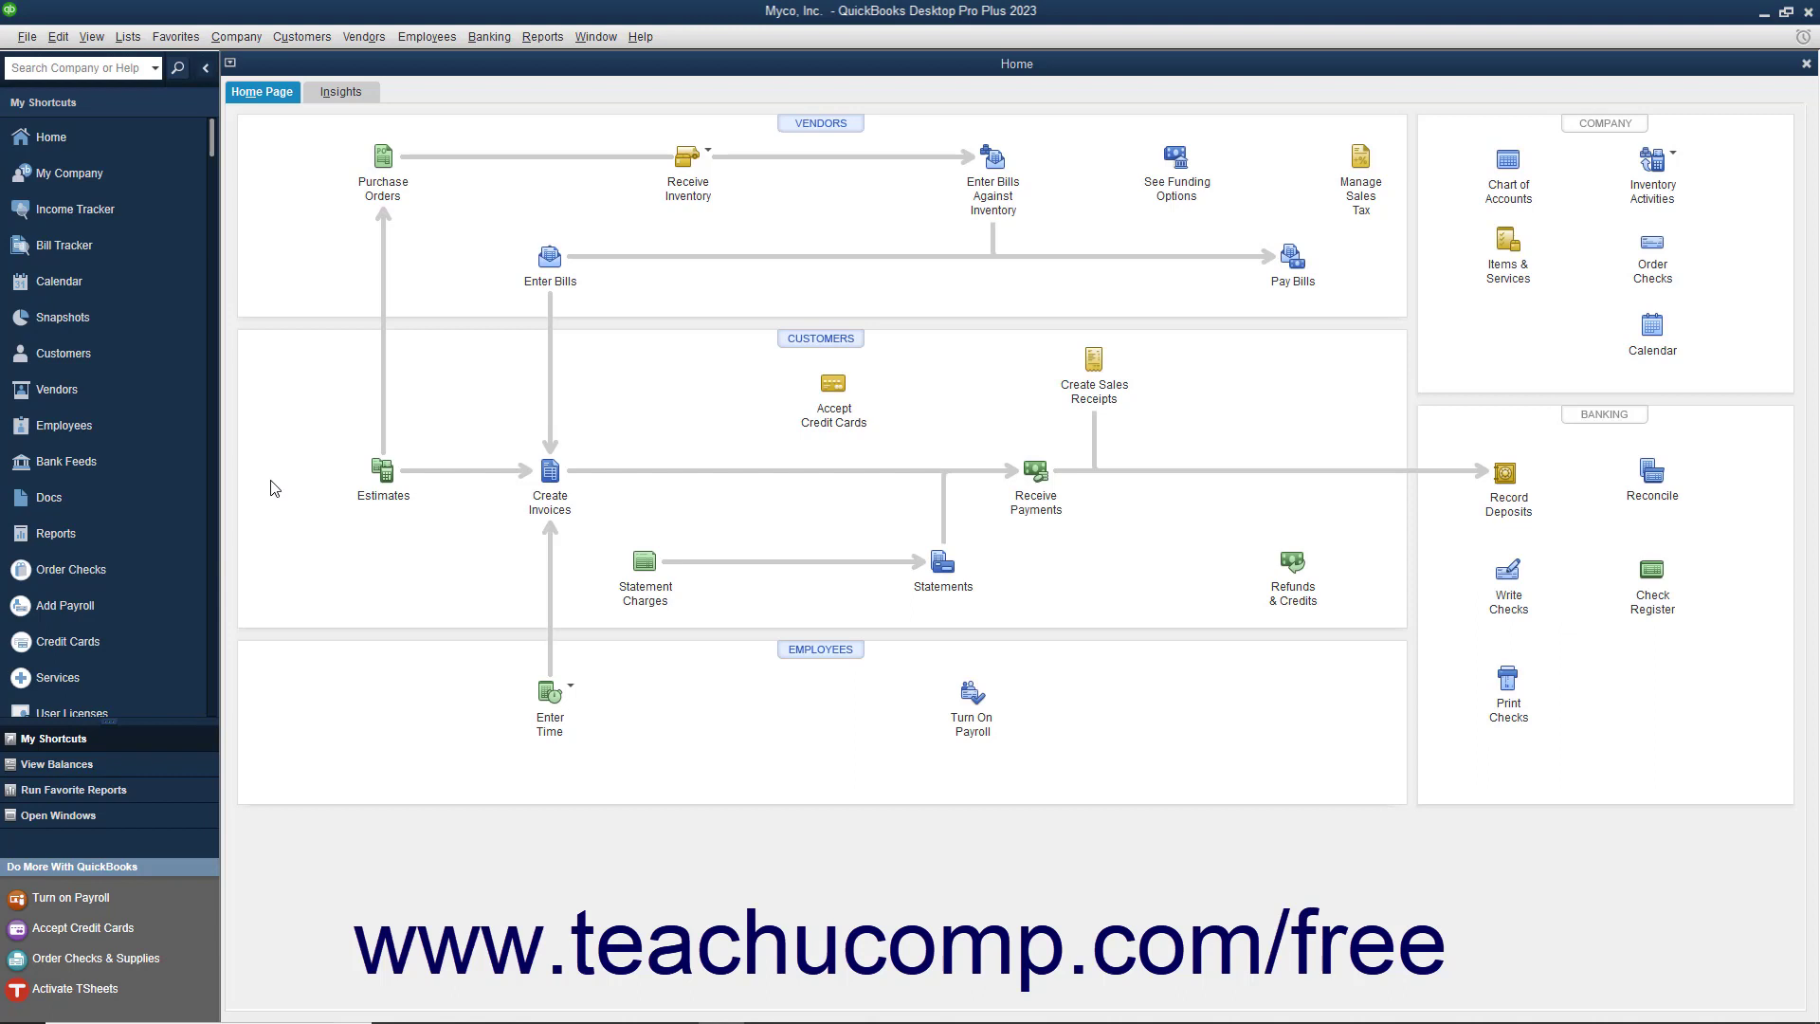
Start Set Up Users from the Company menu's Set Up Users and Passwords submenu
click(236, 36)
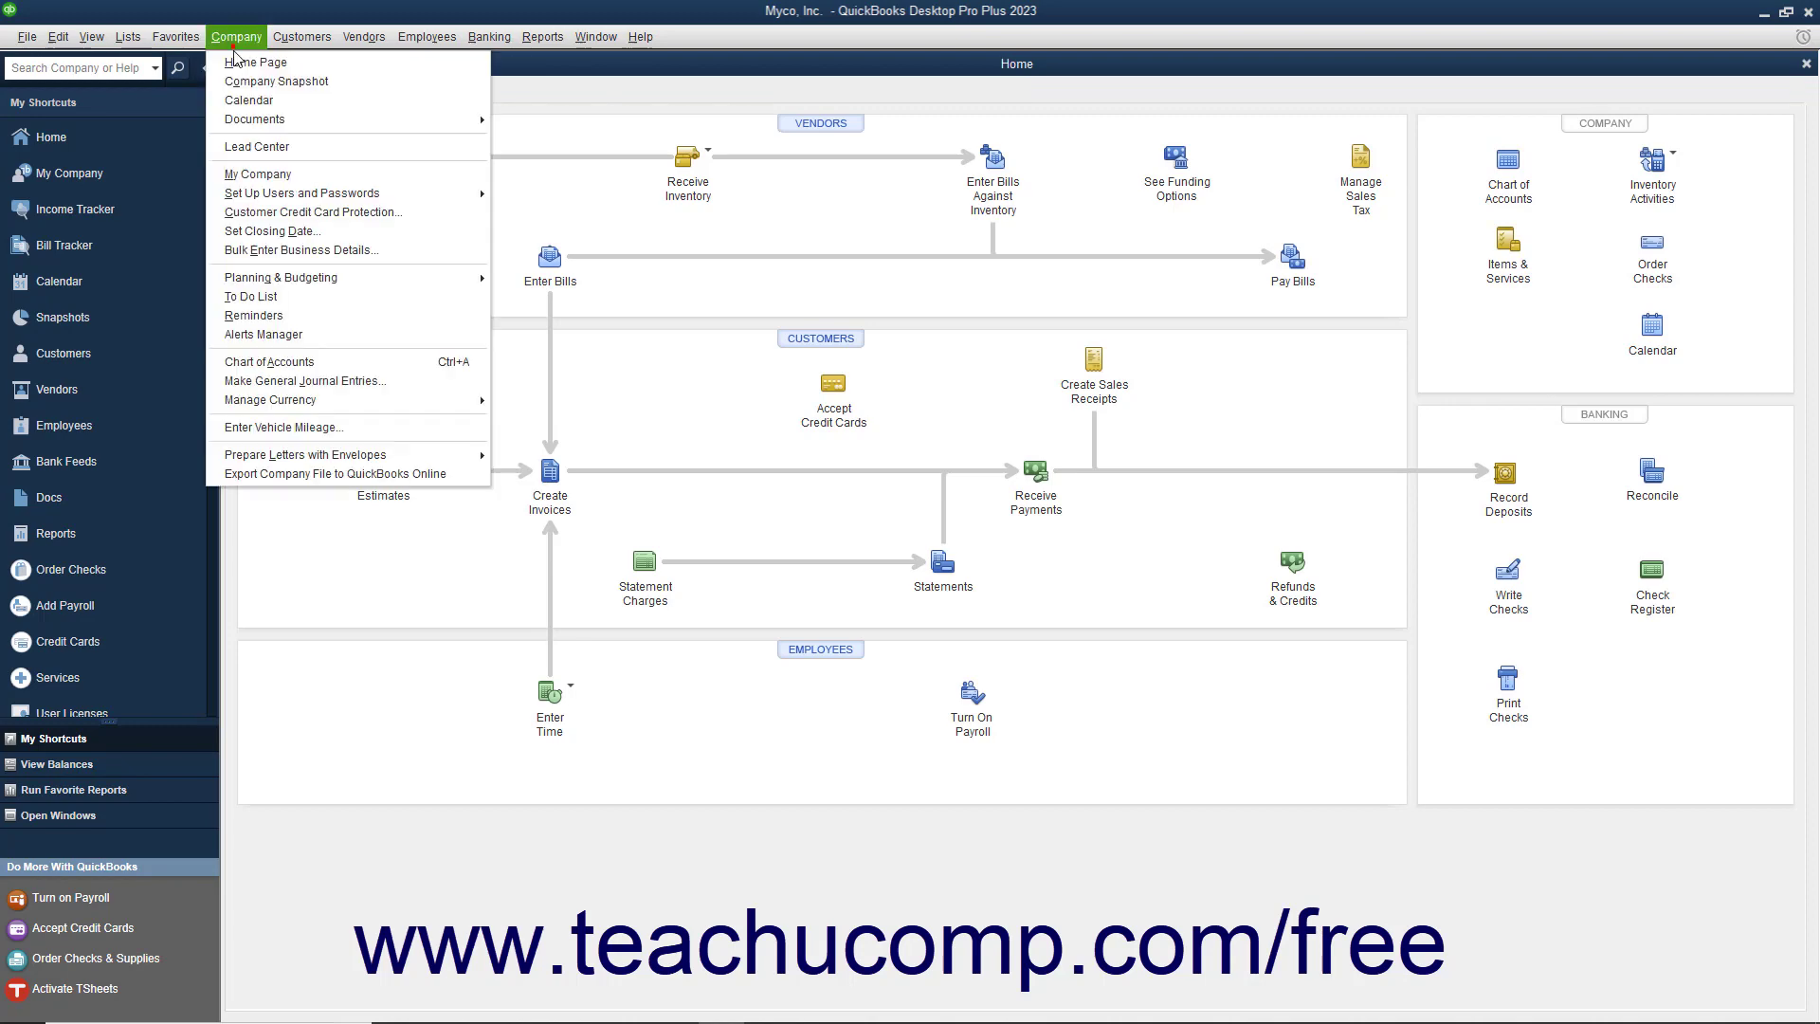
mouse_move(431, 197)
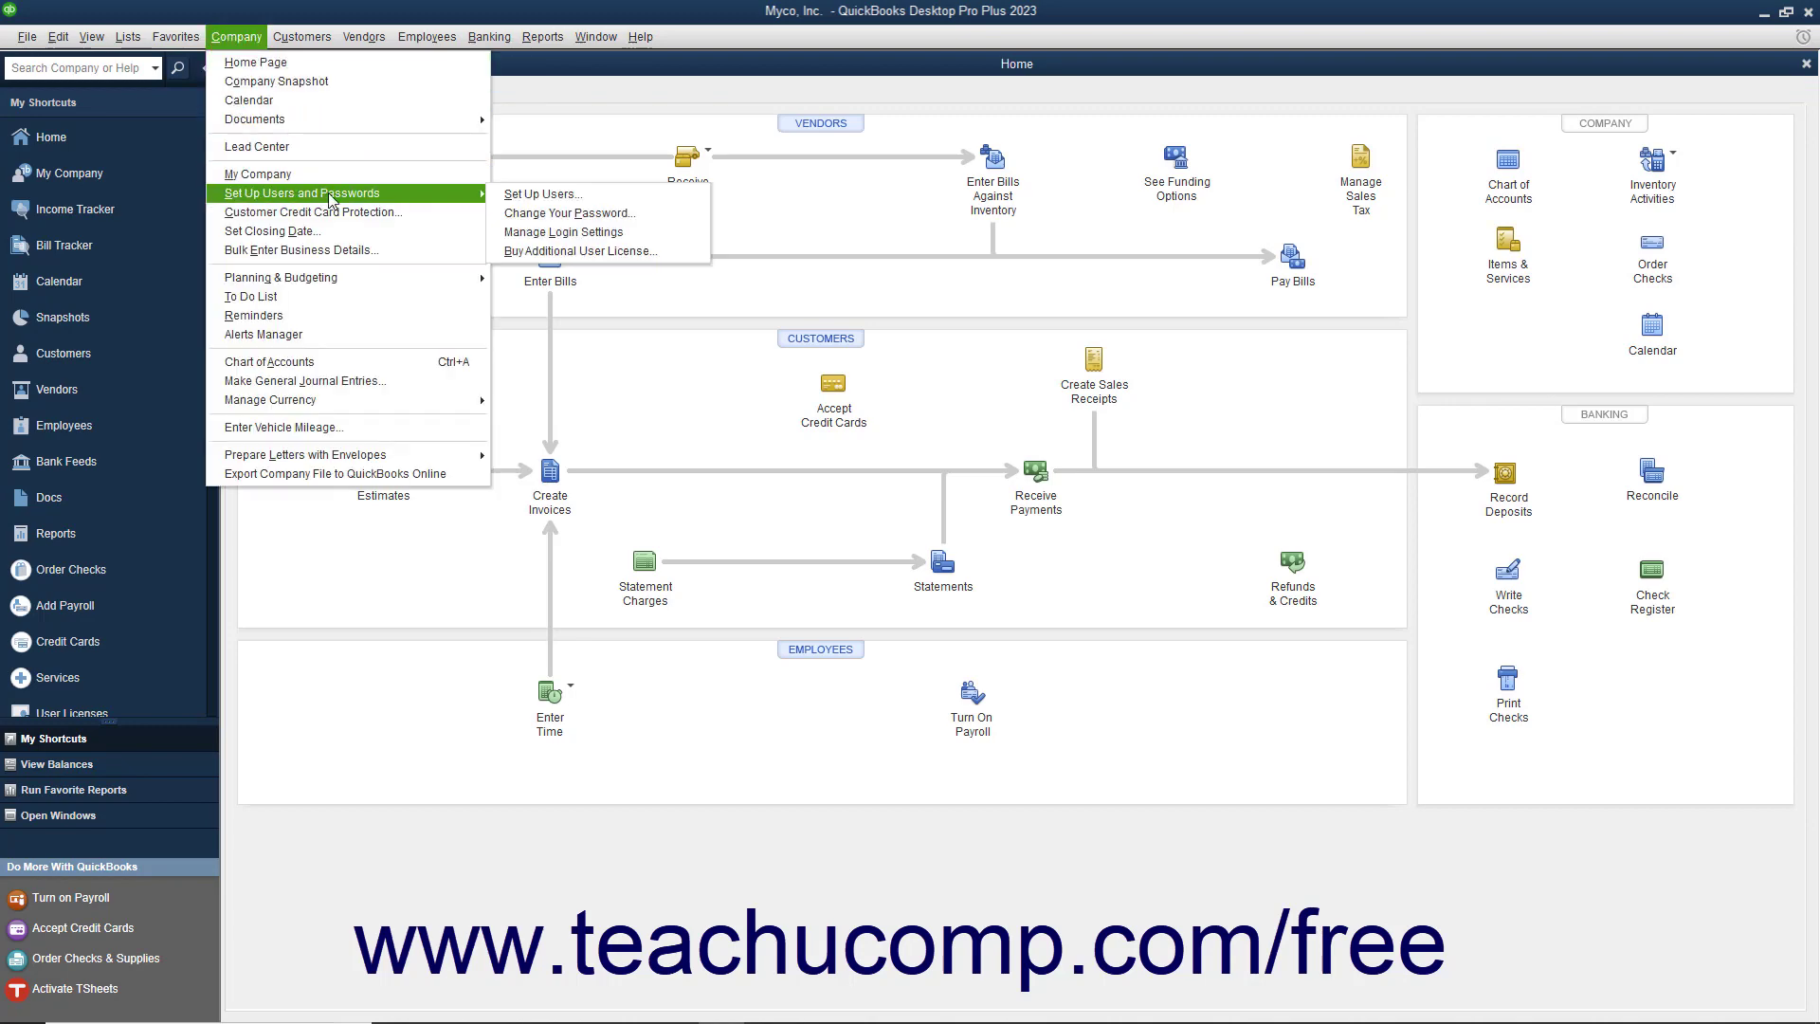
click(509, 203)
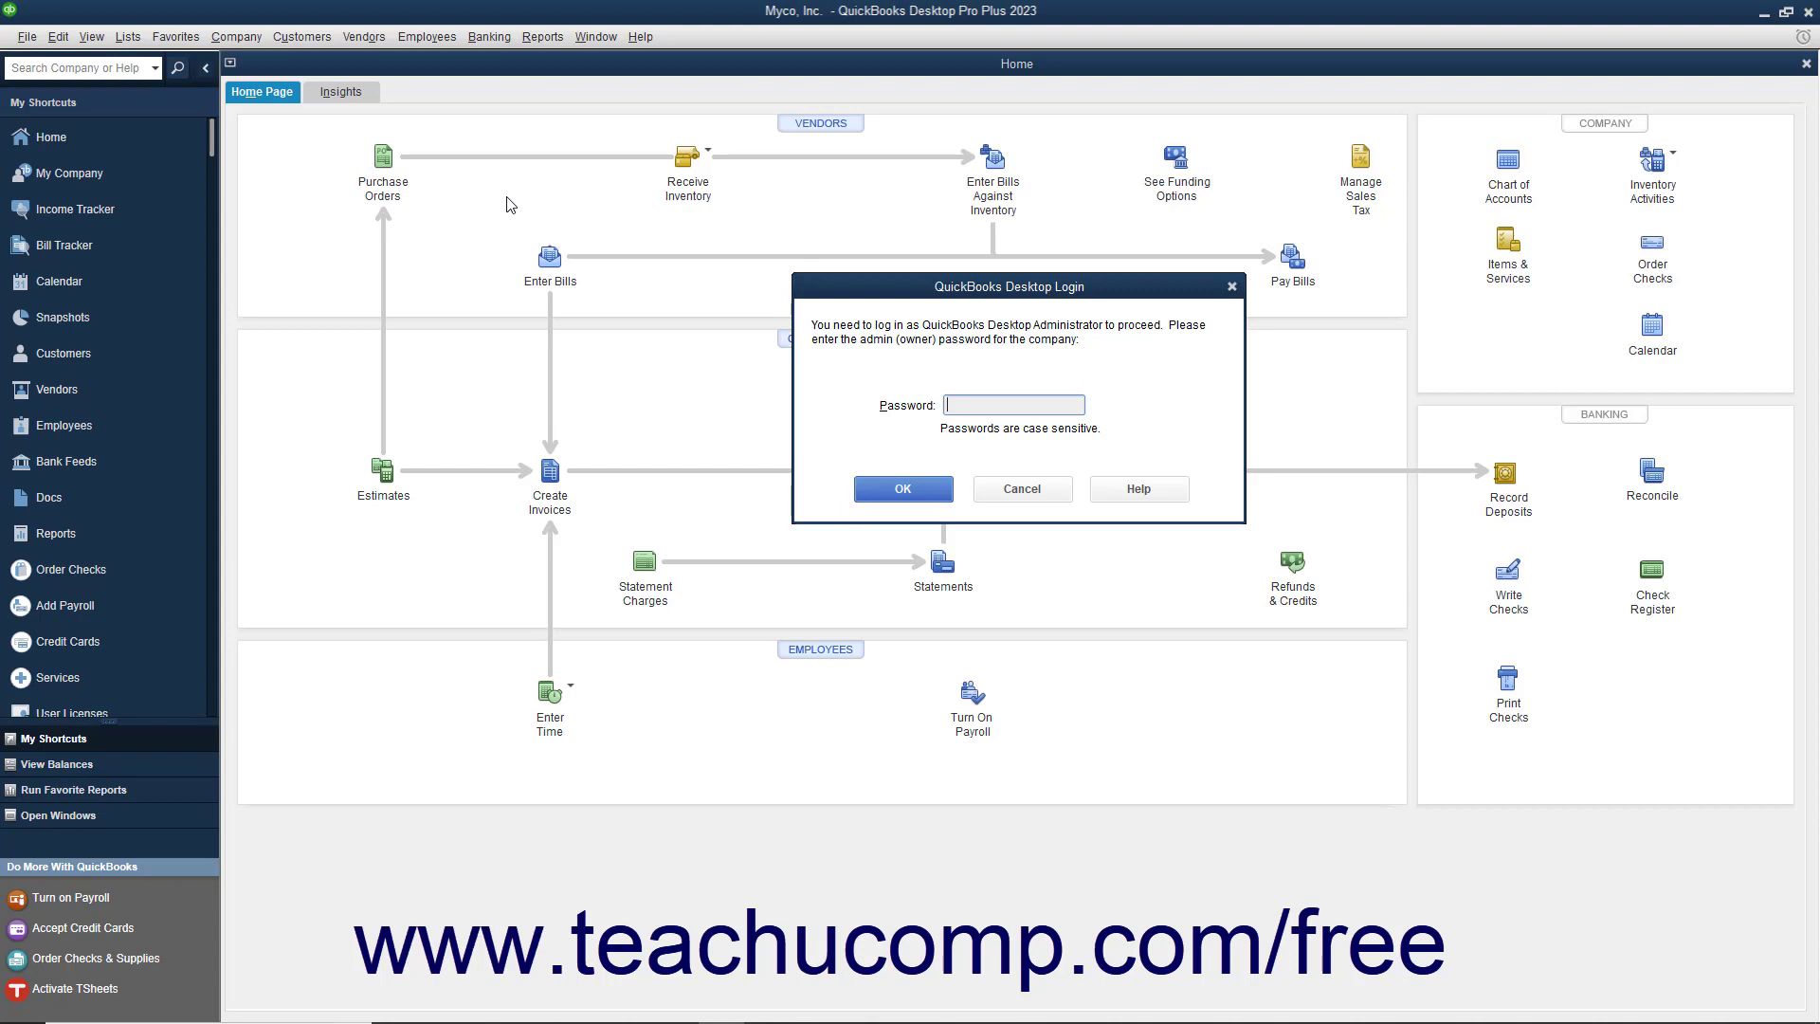
Log in with the administrator password to reach the User List
text(•••••••)
click(931, 491)
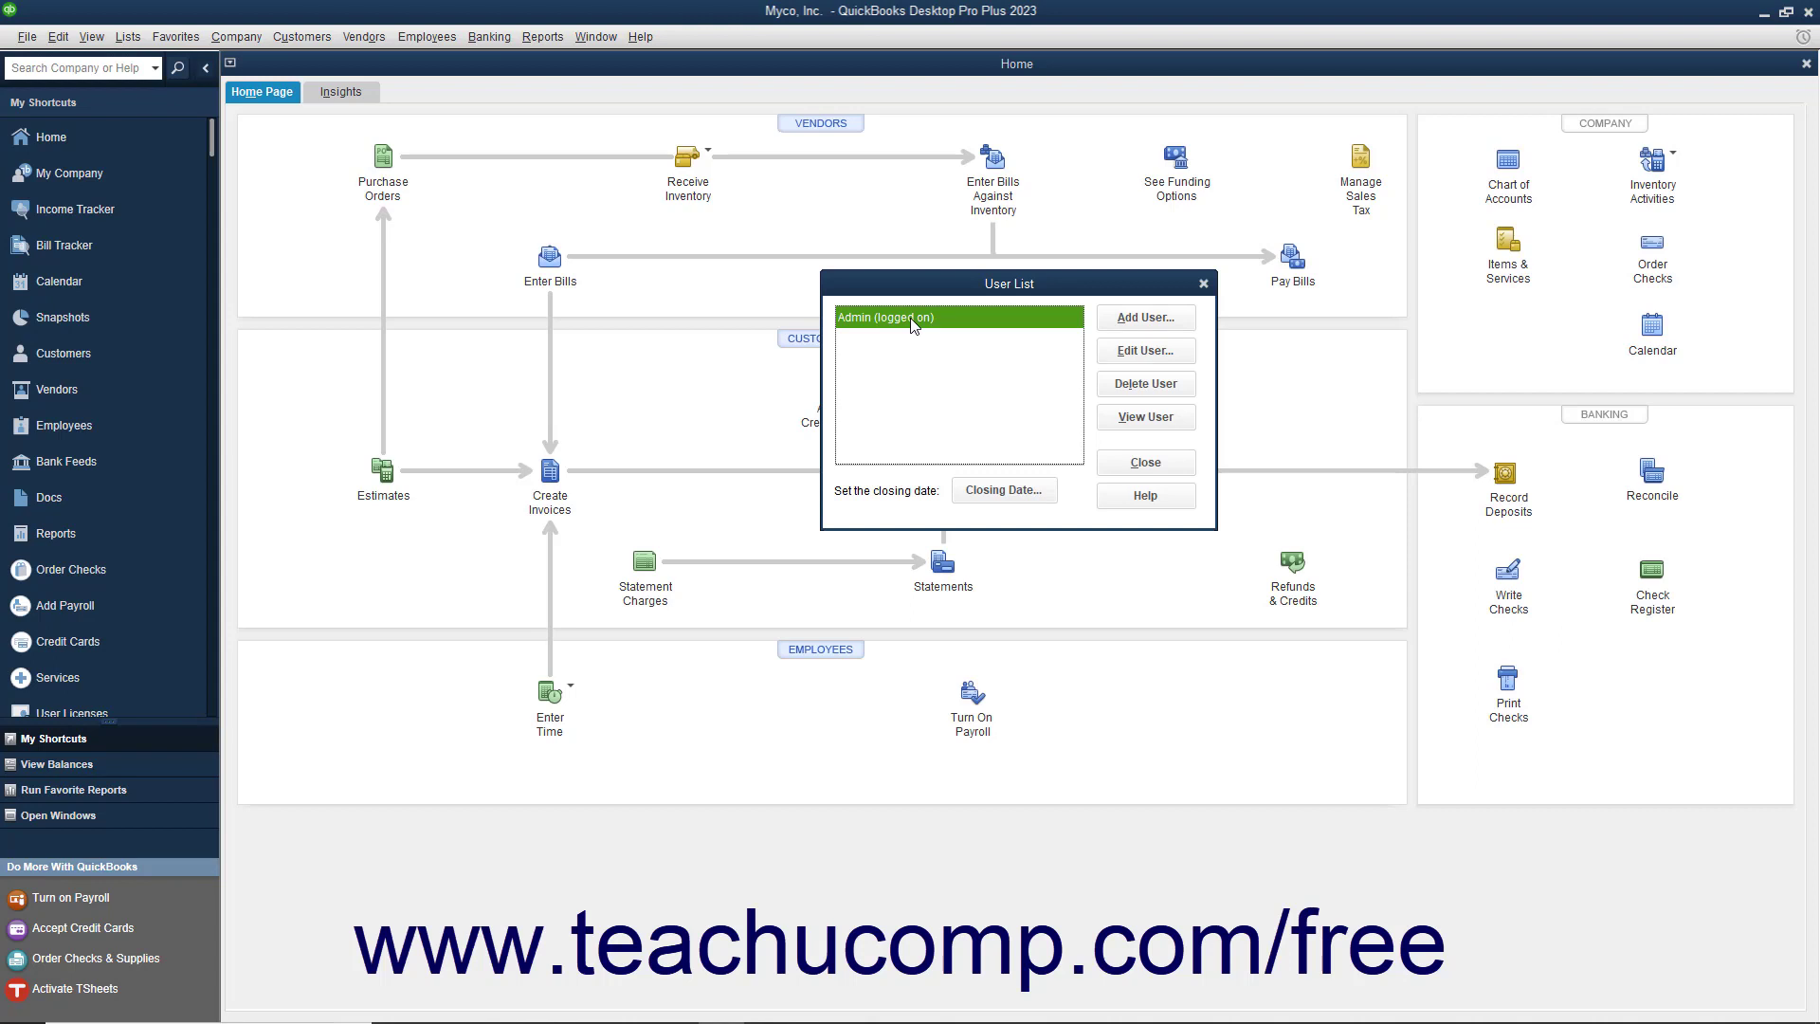
Add a new user, entering their name and a password plus its confirmation
click(1121, 324)
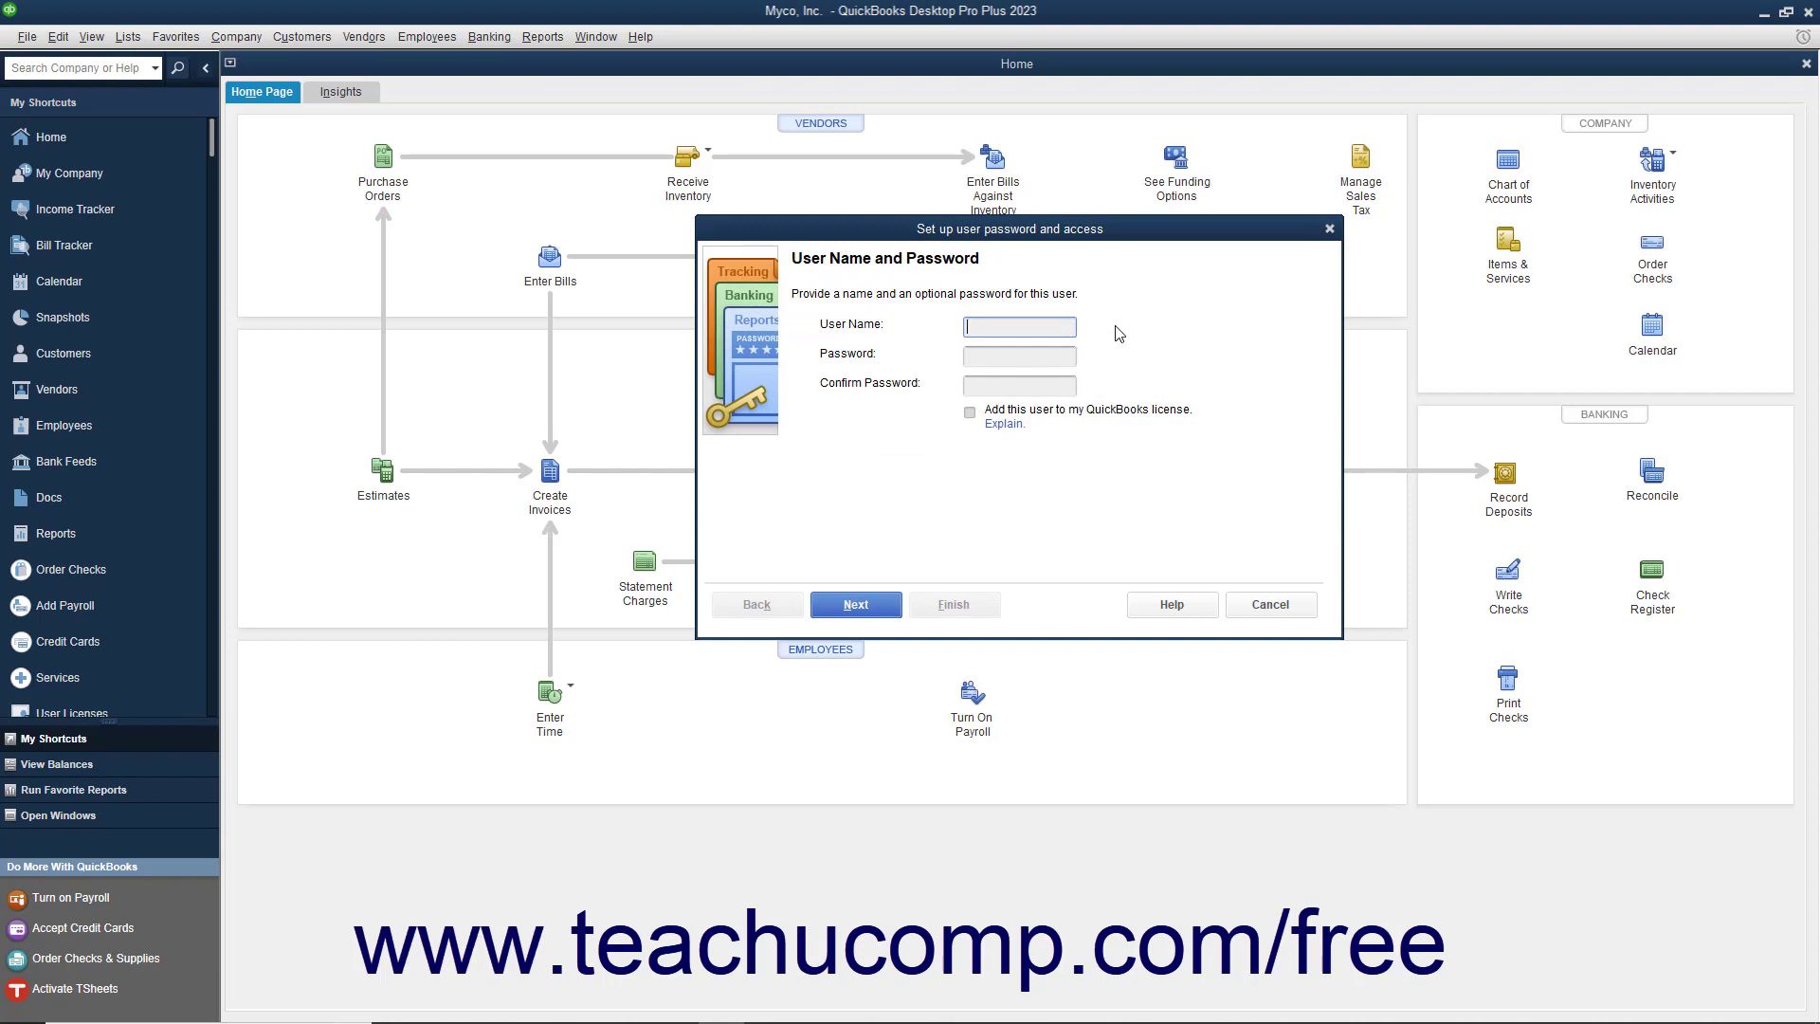
text(Jon Doe)
key(Tab)
text(*******)
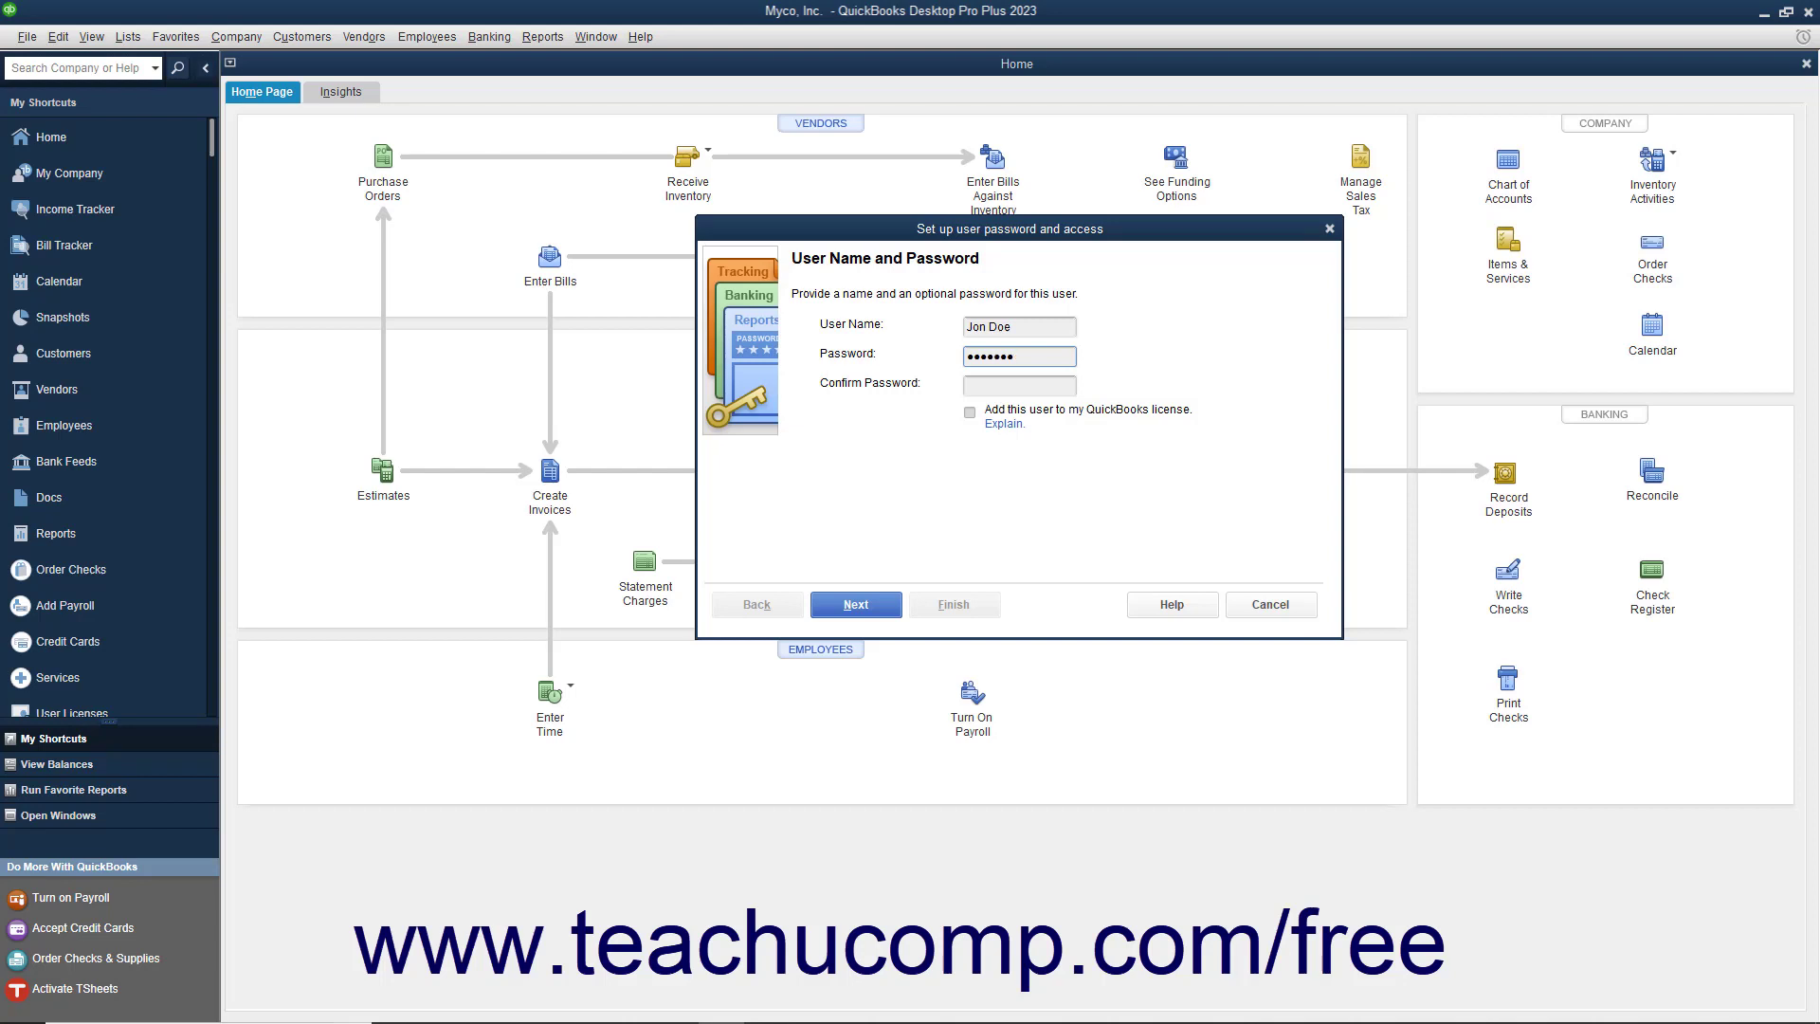
key(Tab)
text(*******)
Restrict the new user to 'Selected areas of QuickBooks' and advance to access page 1 of 10
click(874, 610)
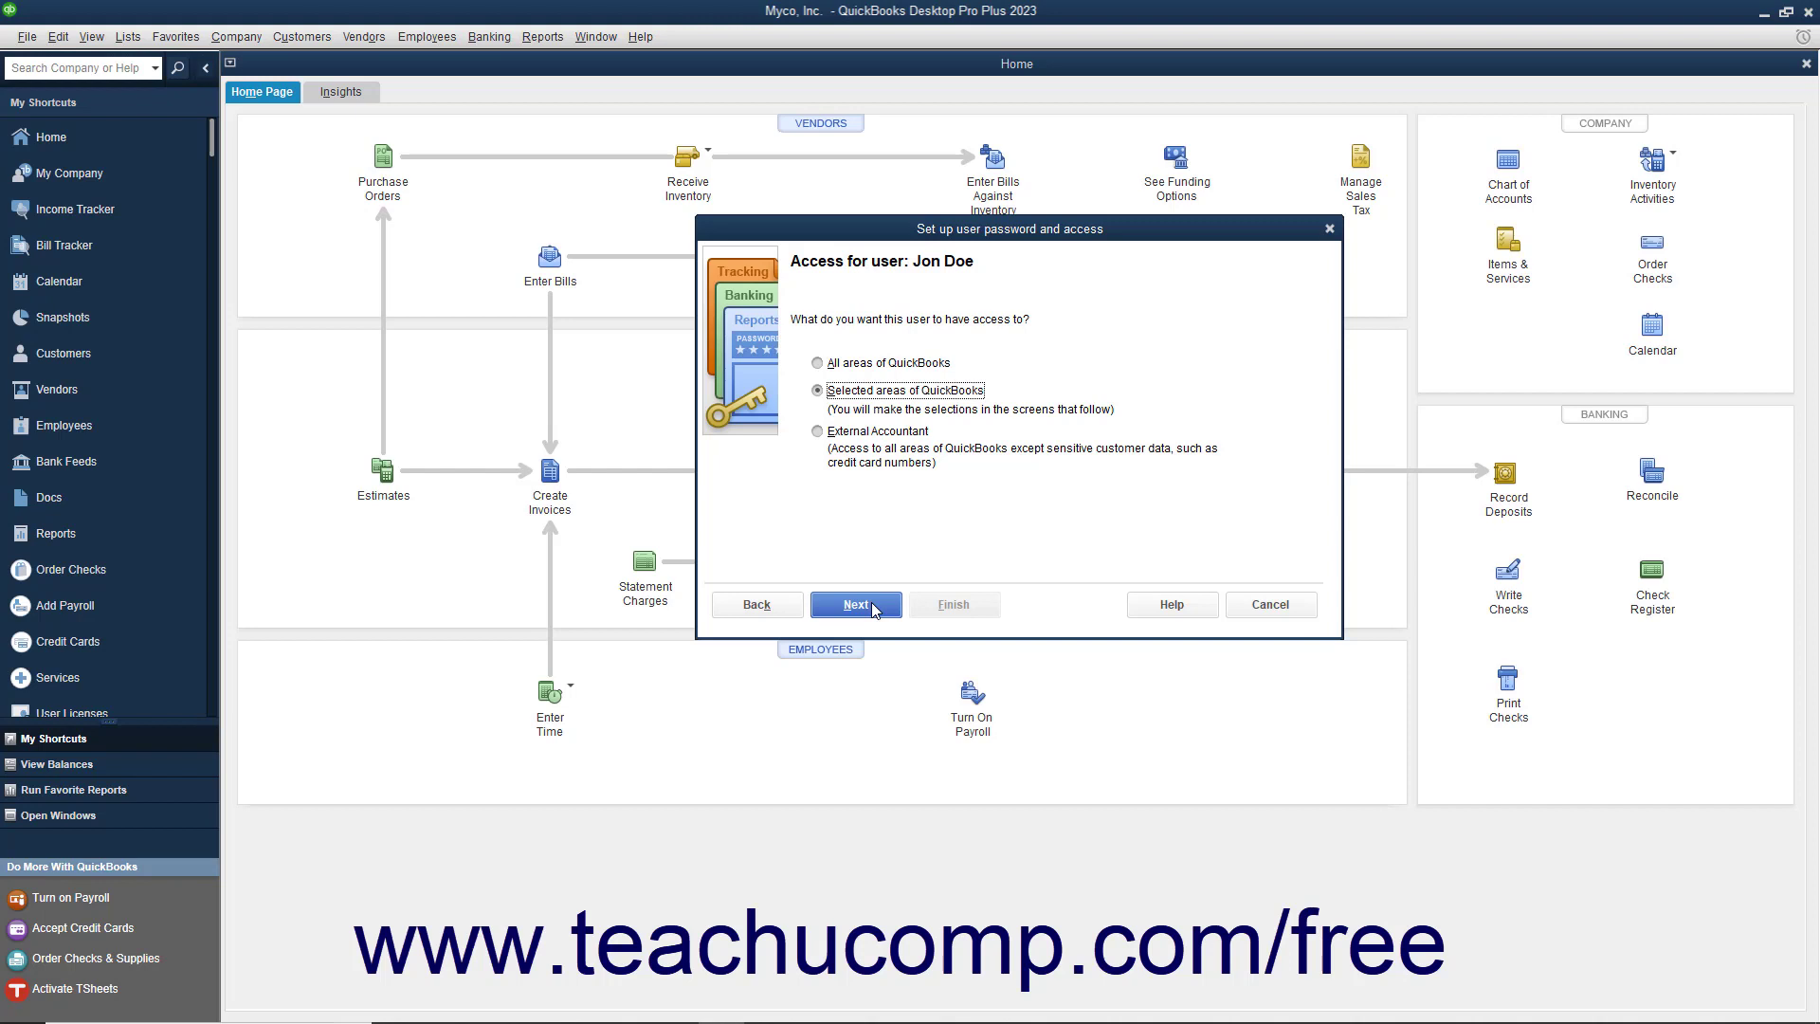
click(888, 366)
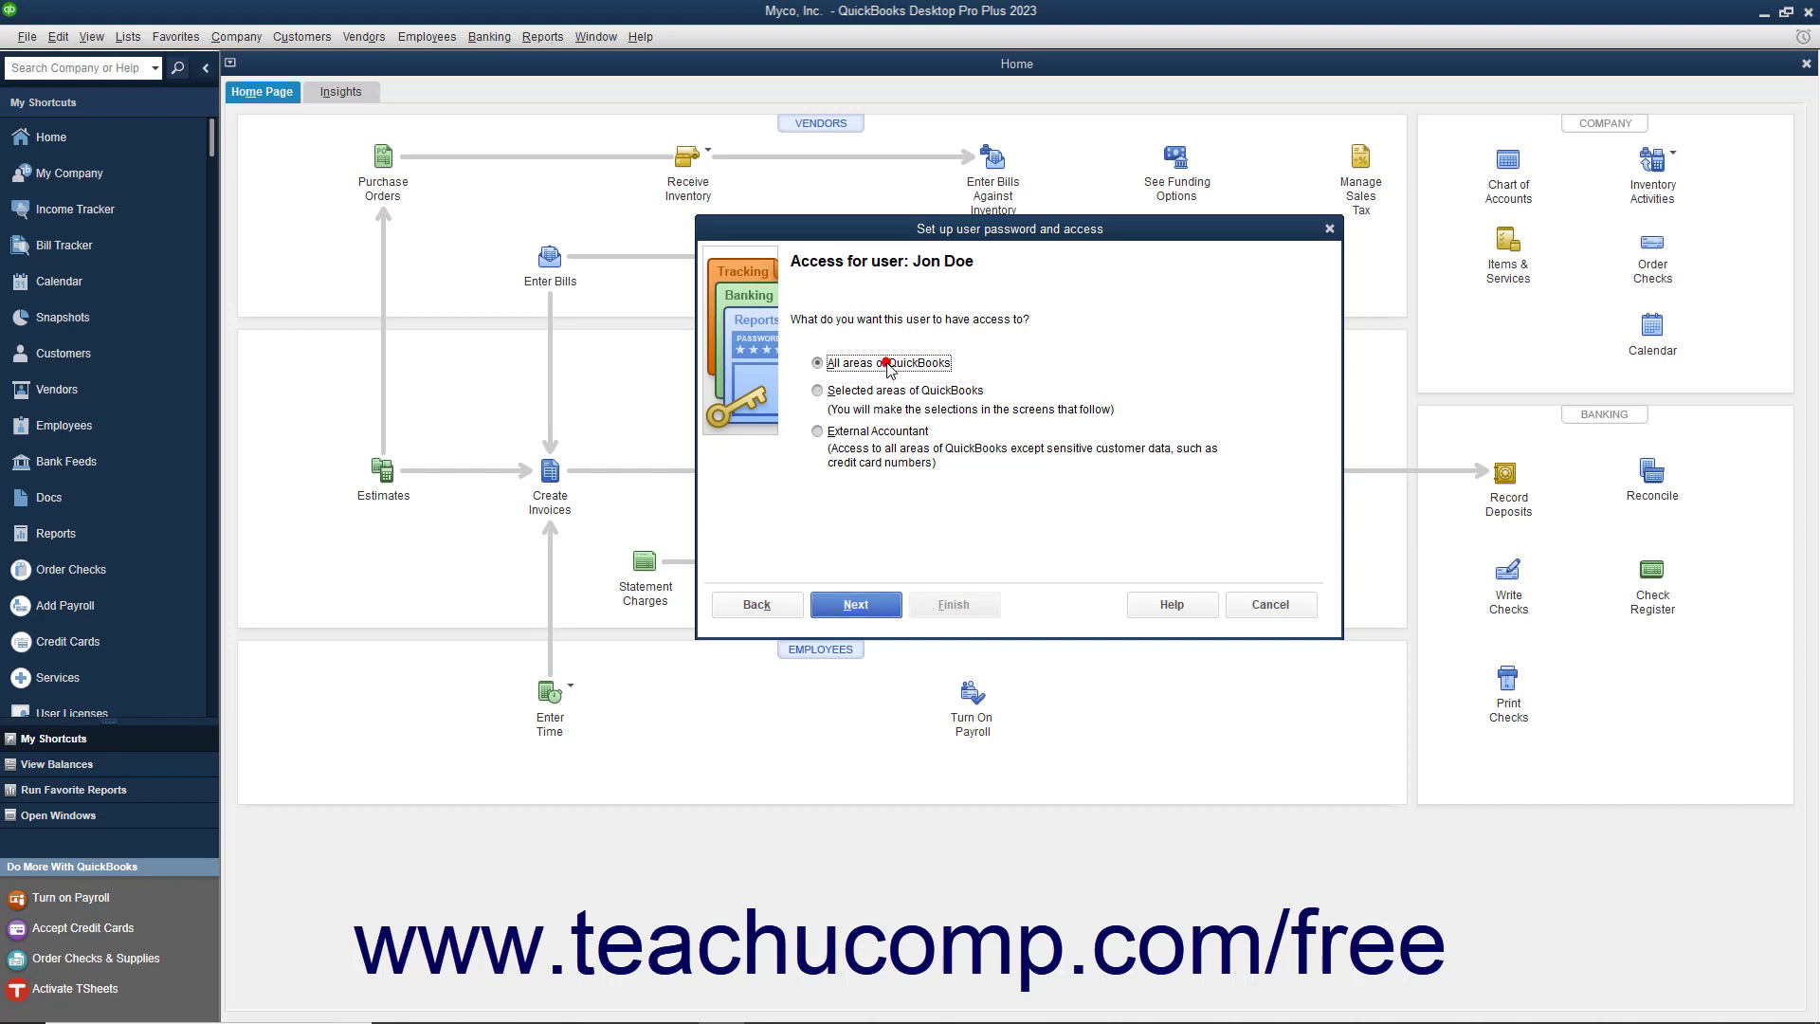
click(879, 393)
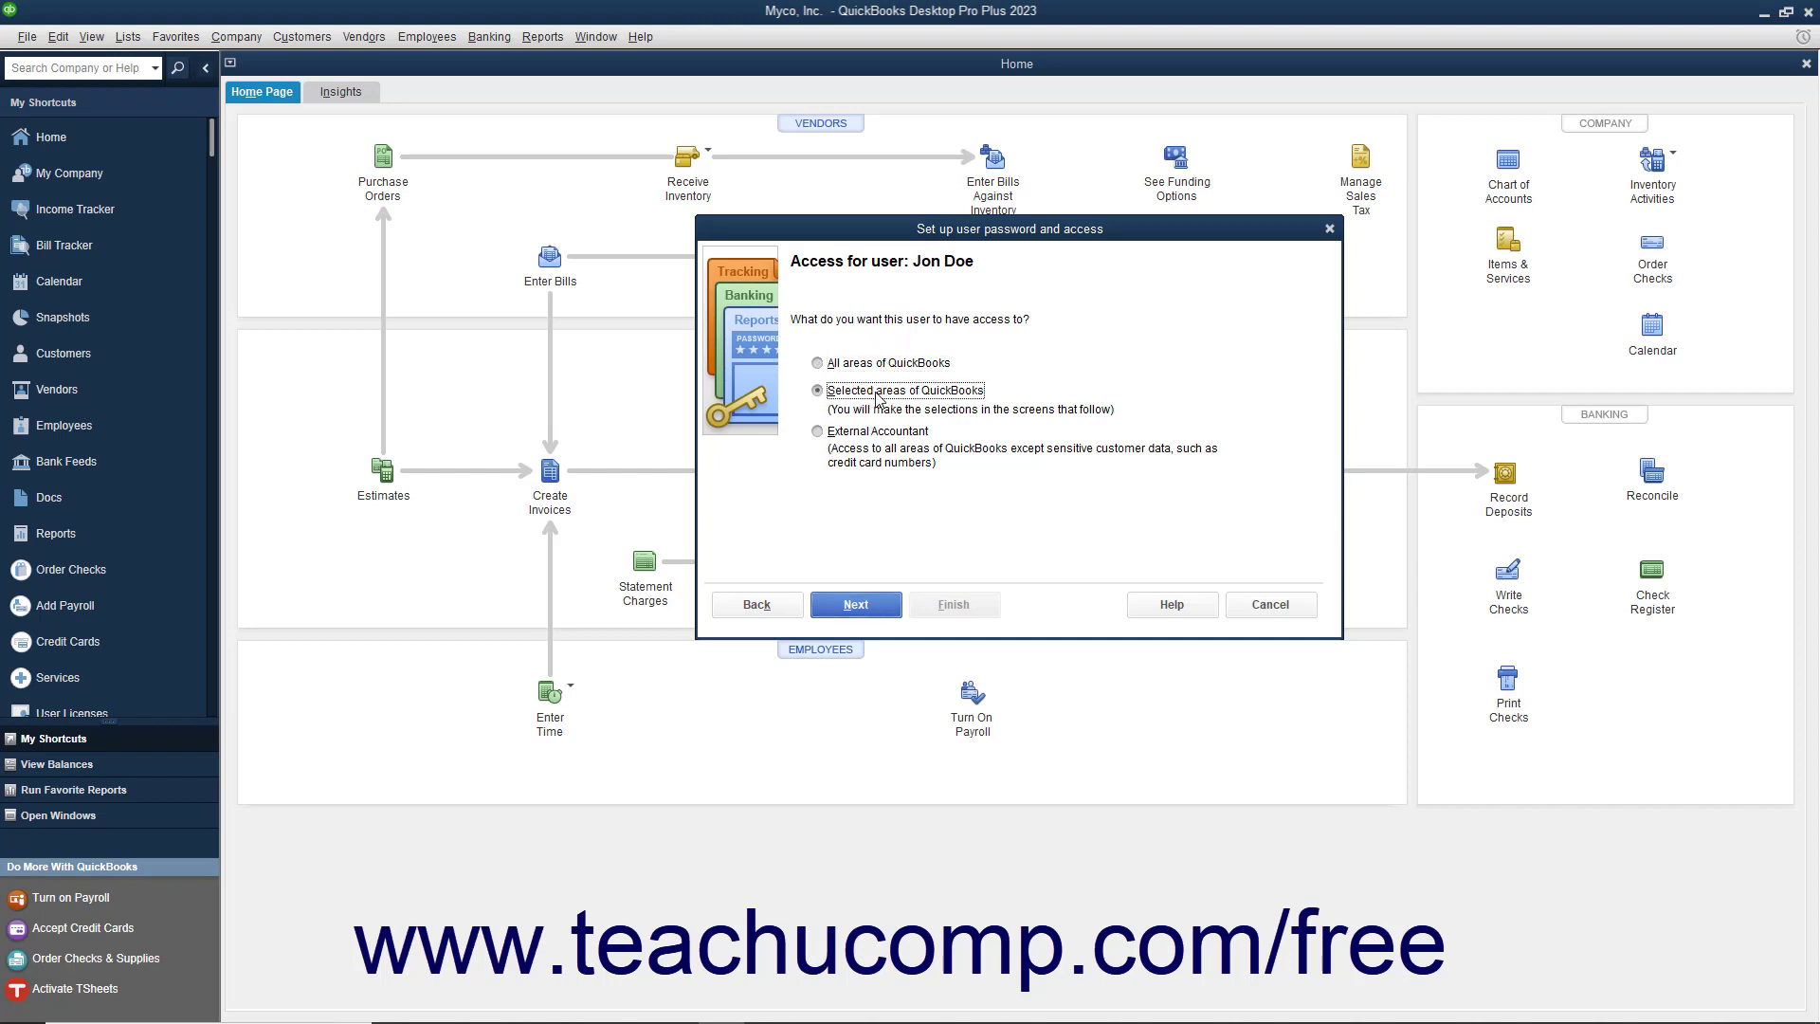
click(867, 433)
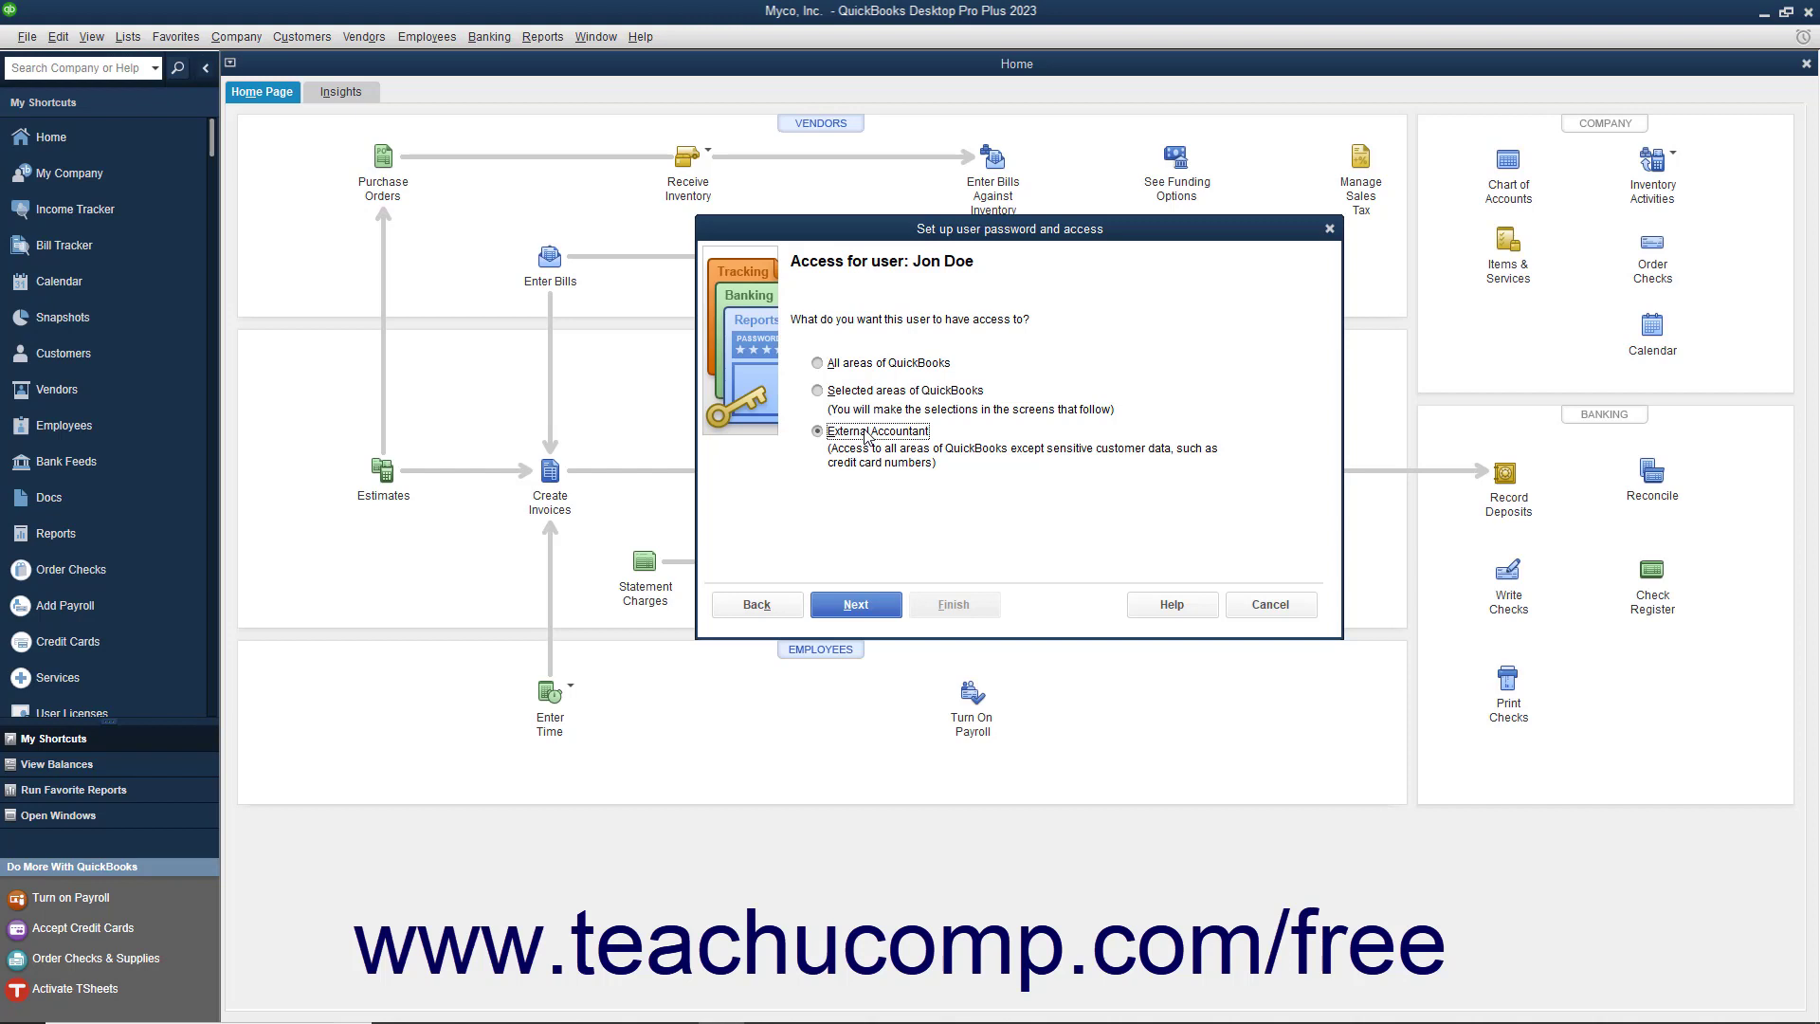
click(820, 392)
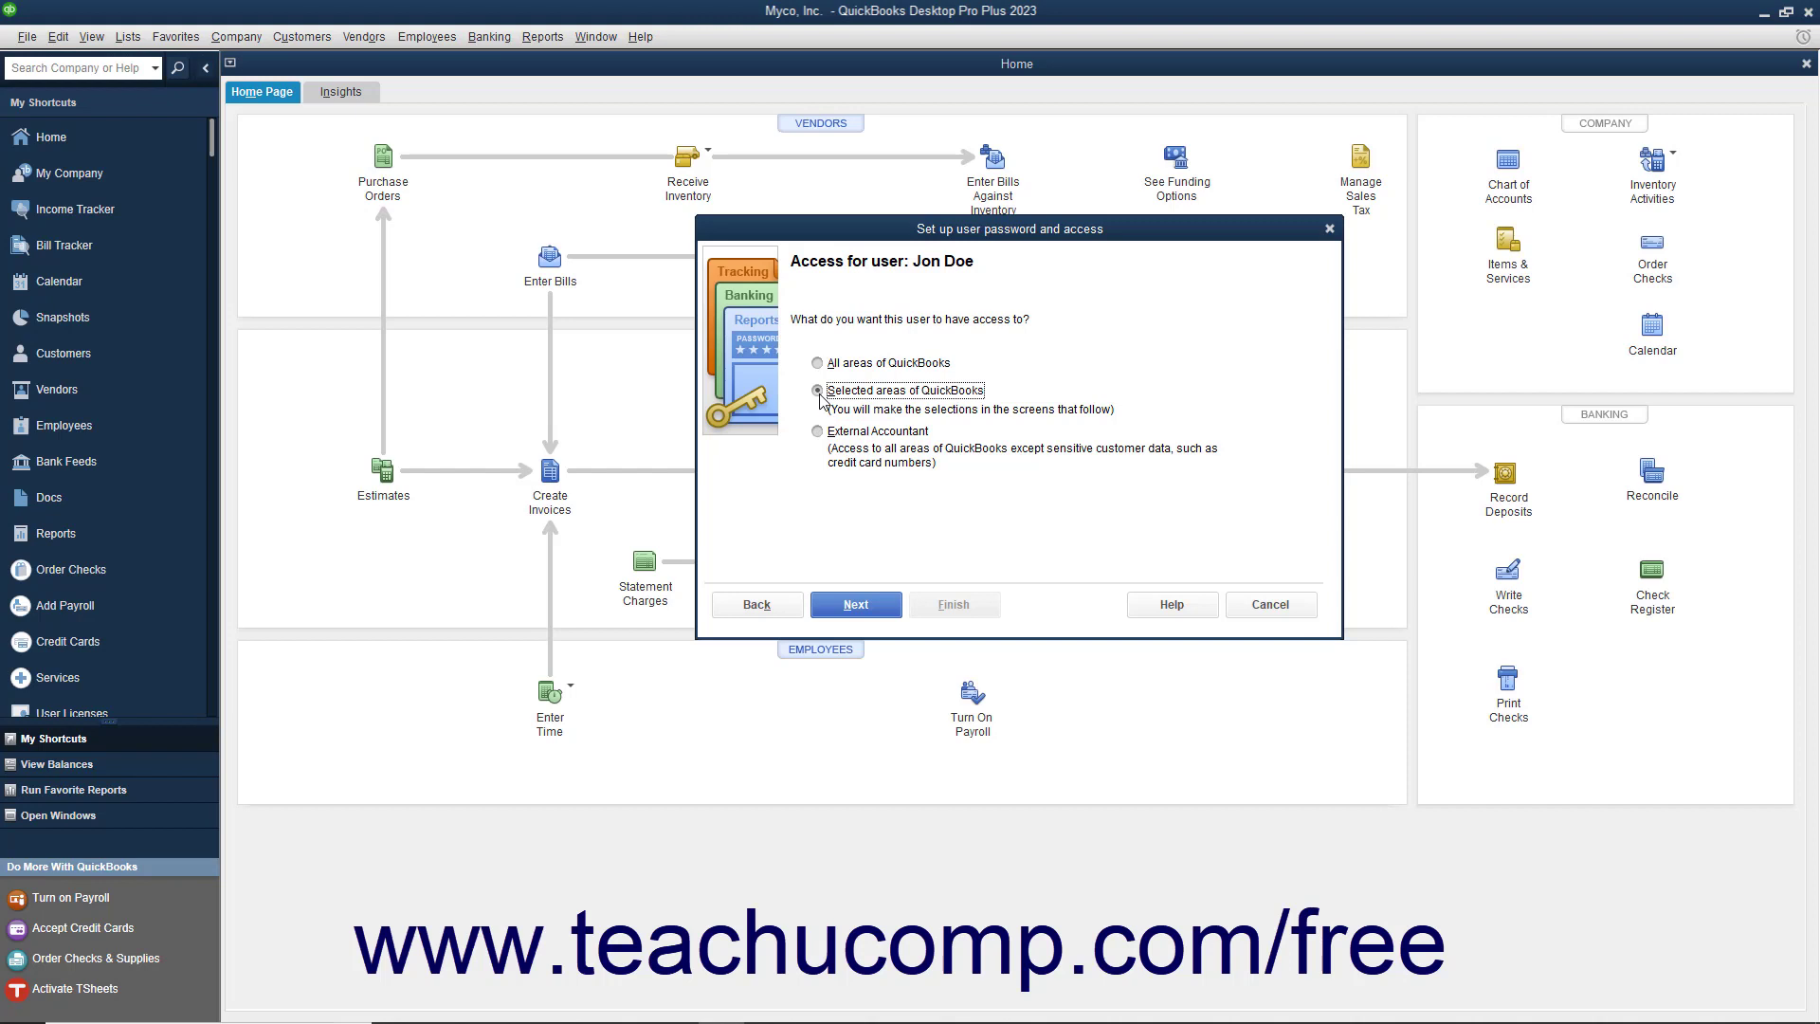
click(871, 610)
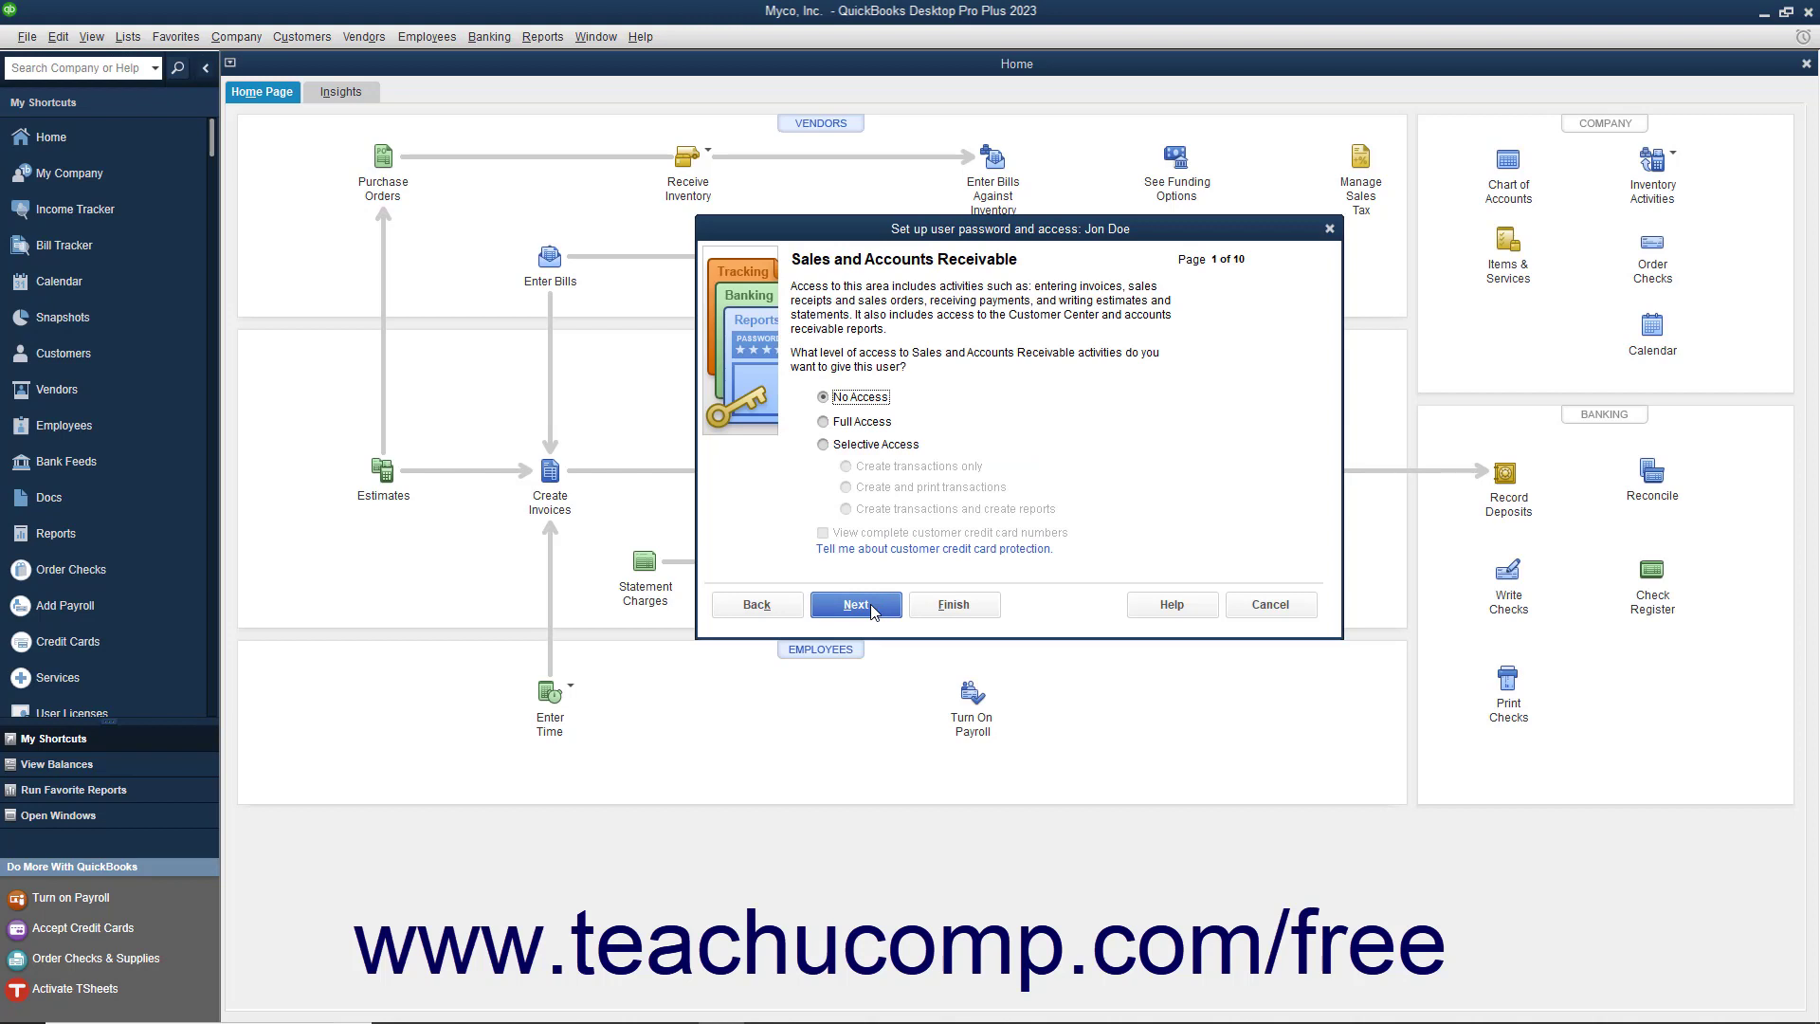
Give Selective Access with create-and-print rights for Sales/Receivables and Purchases/Payables
click(823, 445)
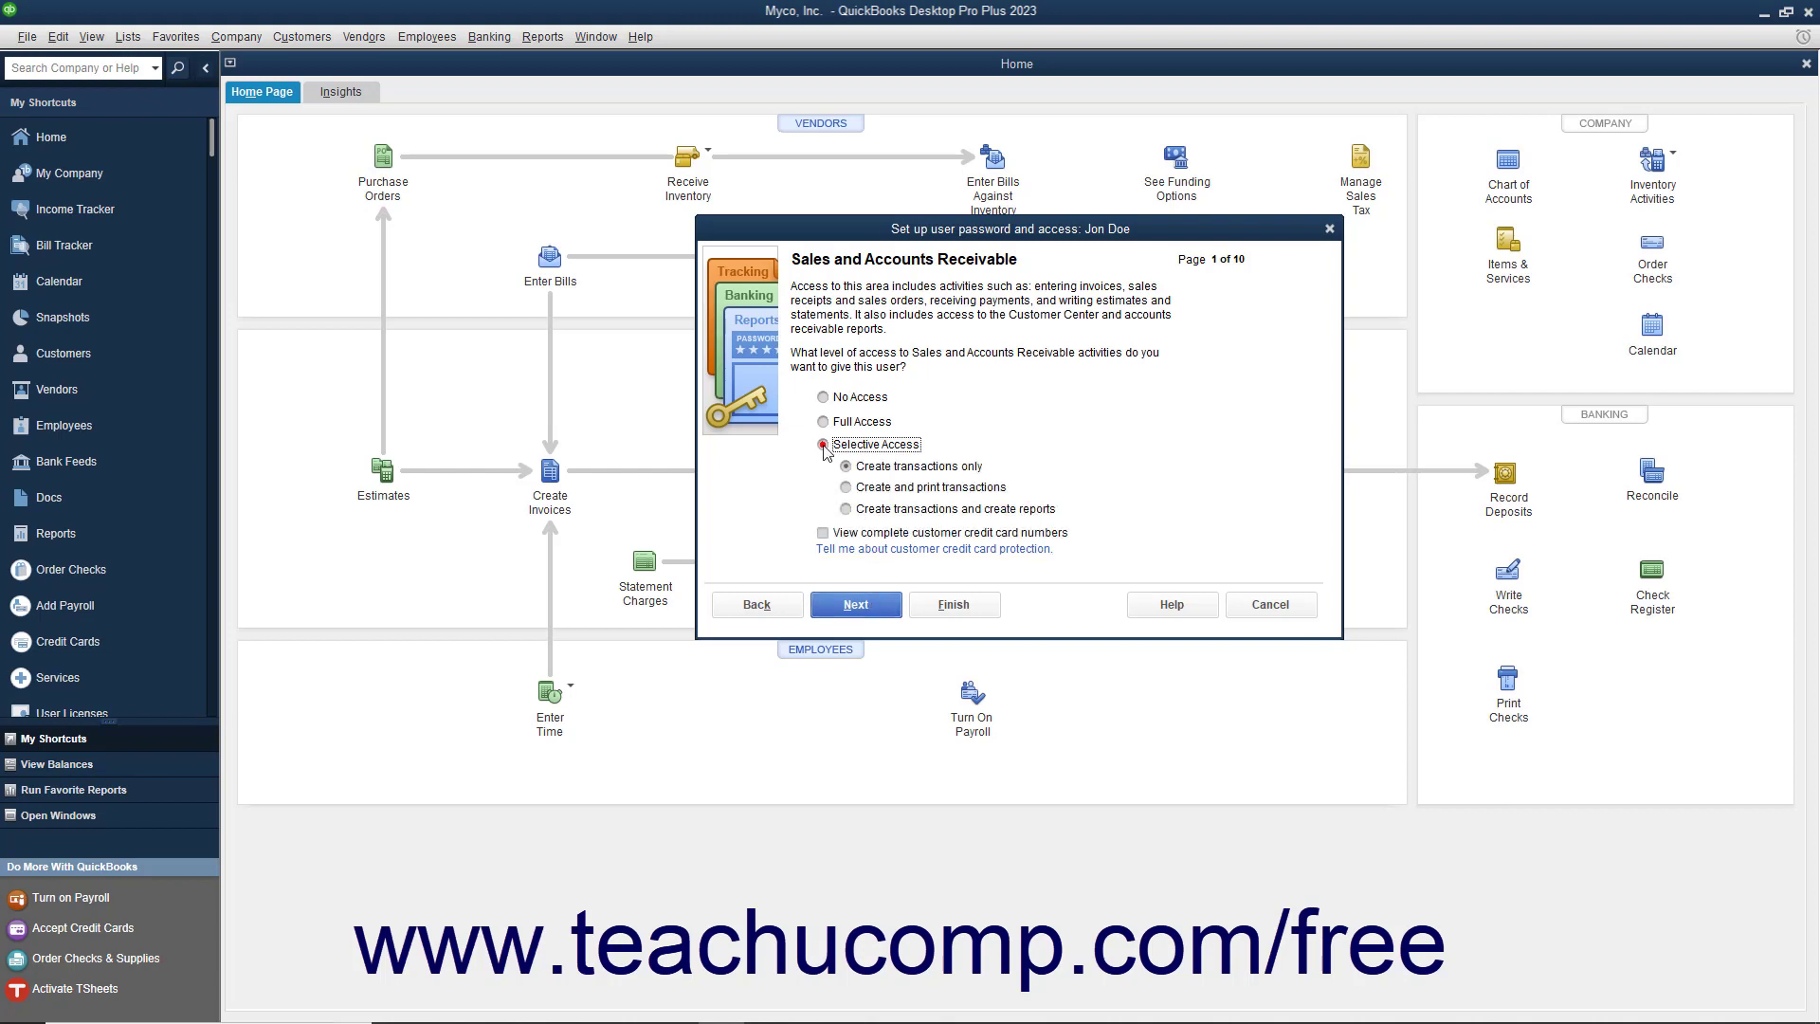
click(848, 489)
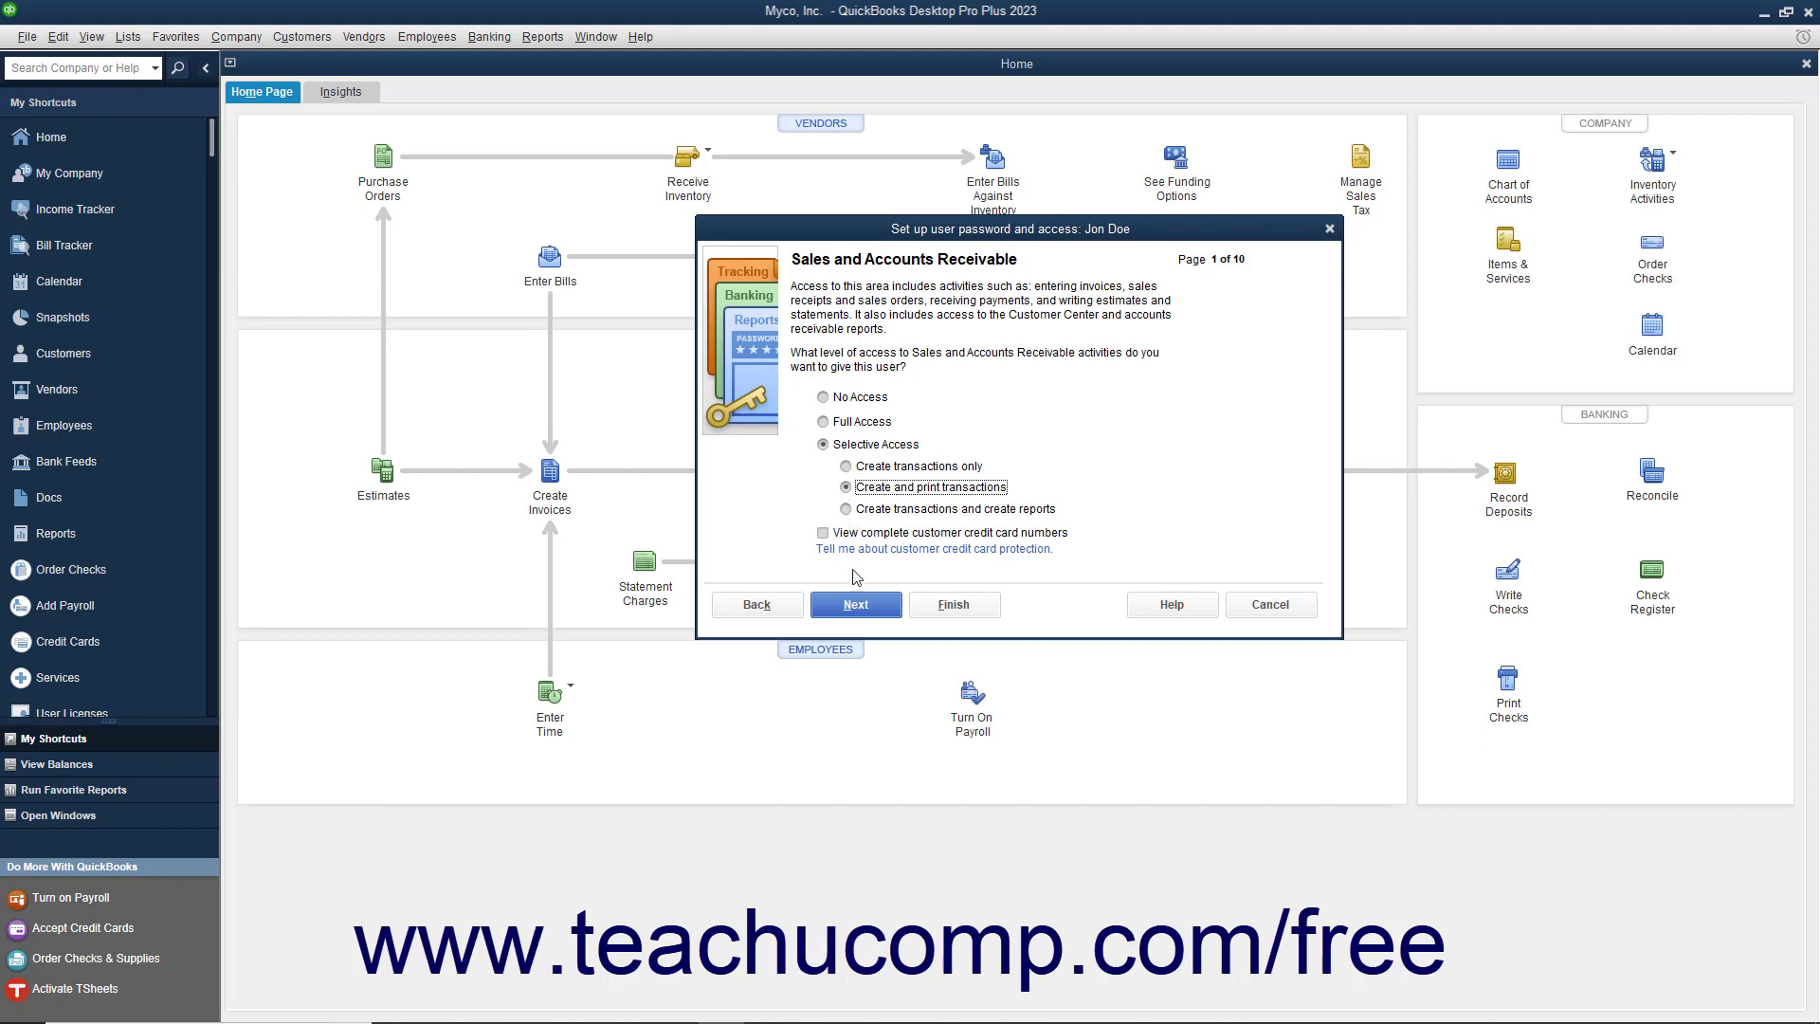
click(856, 605)
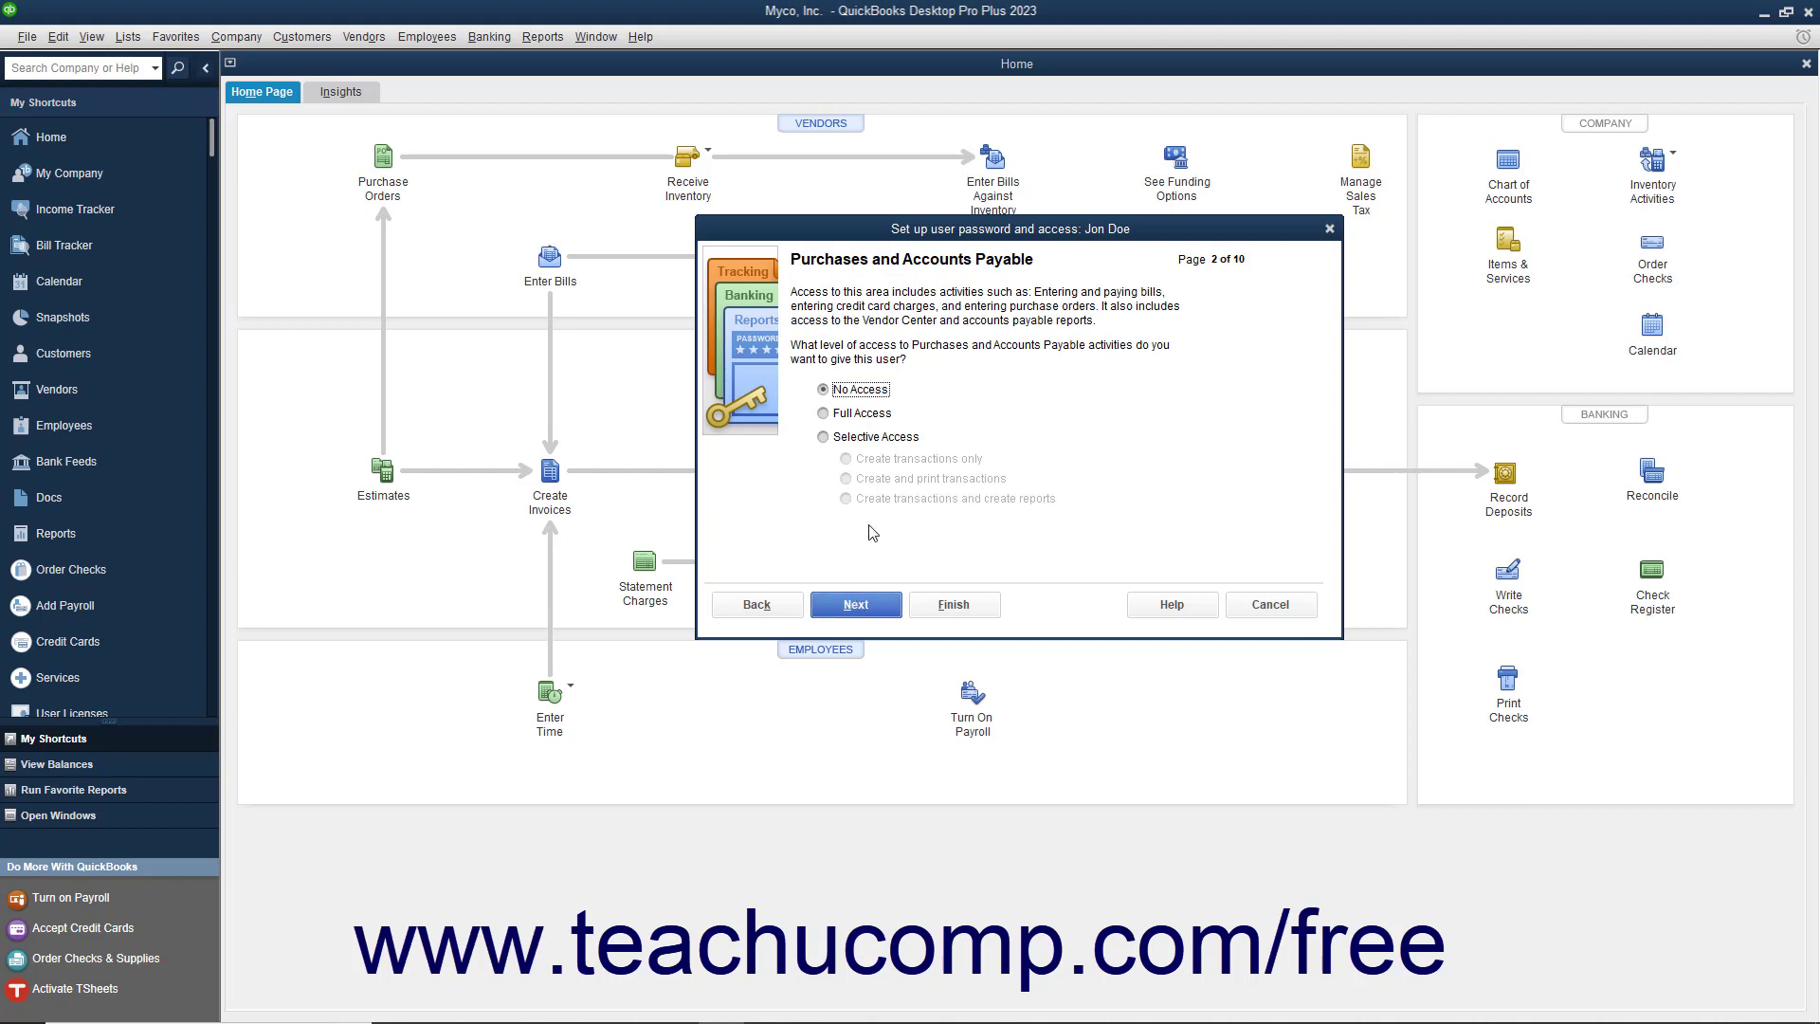
click(848, 416)
click(850, 439)
click(851, 480)
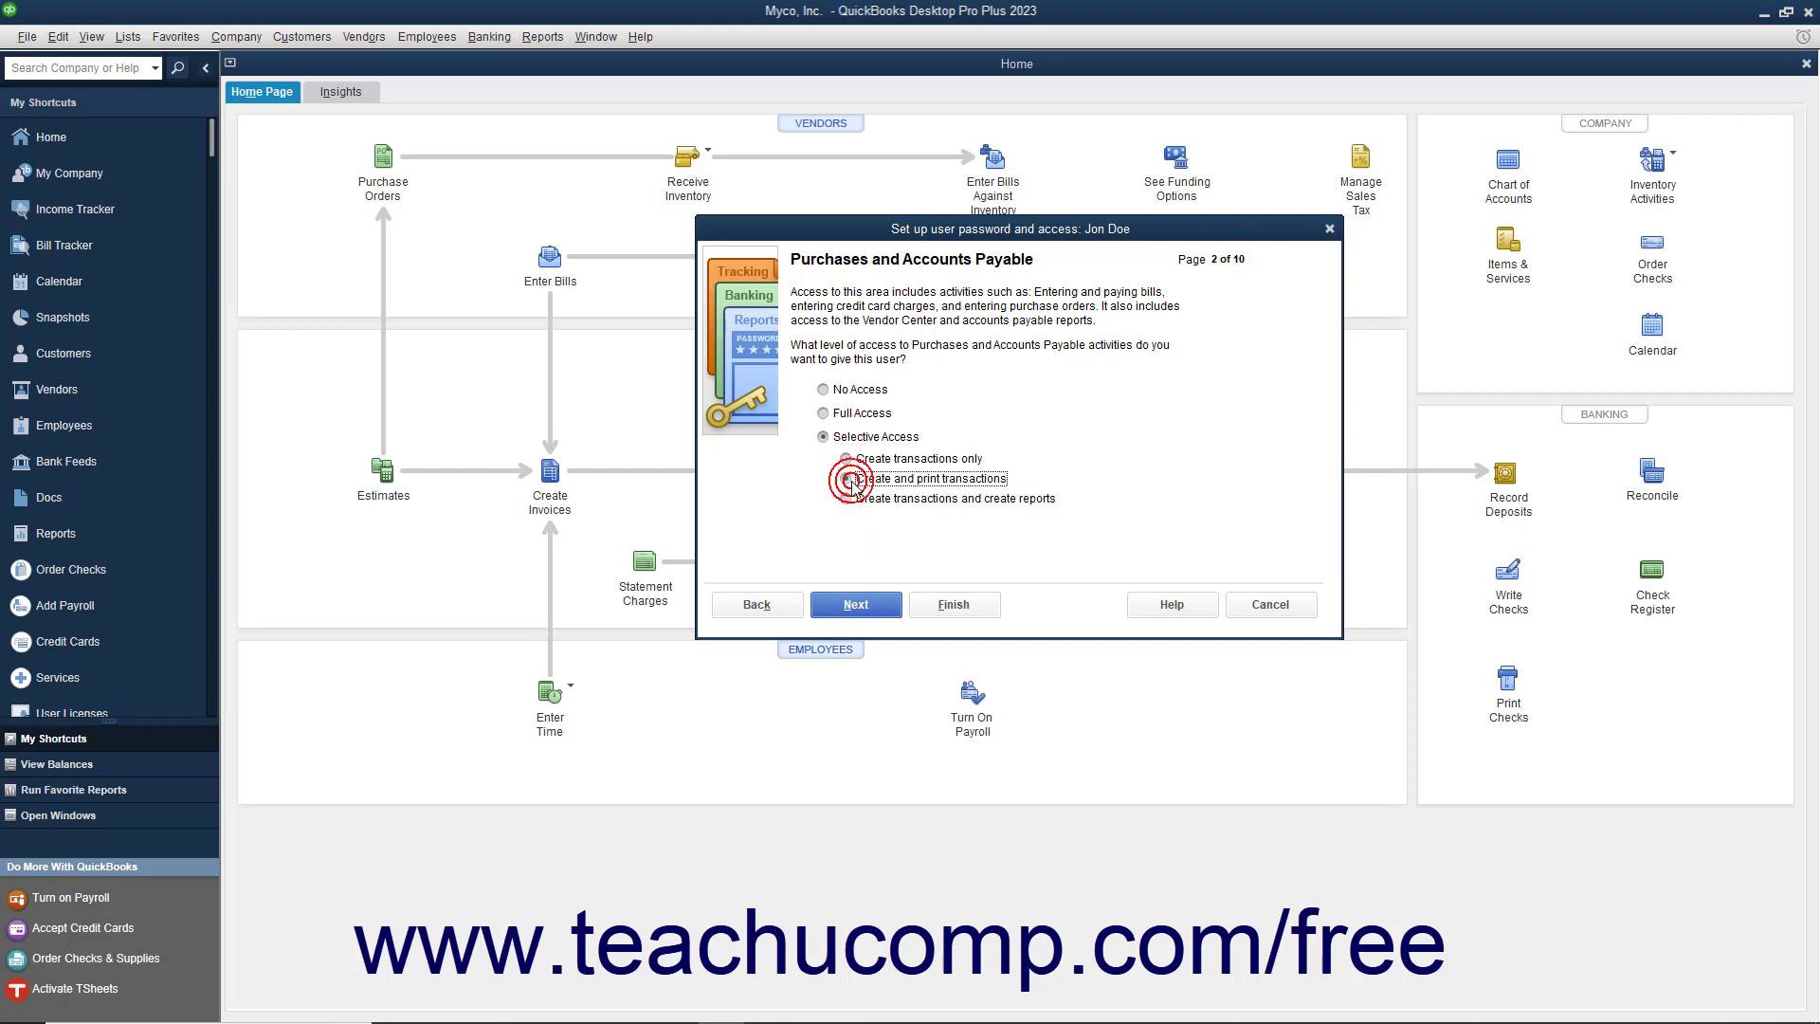
click(856, 607)
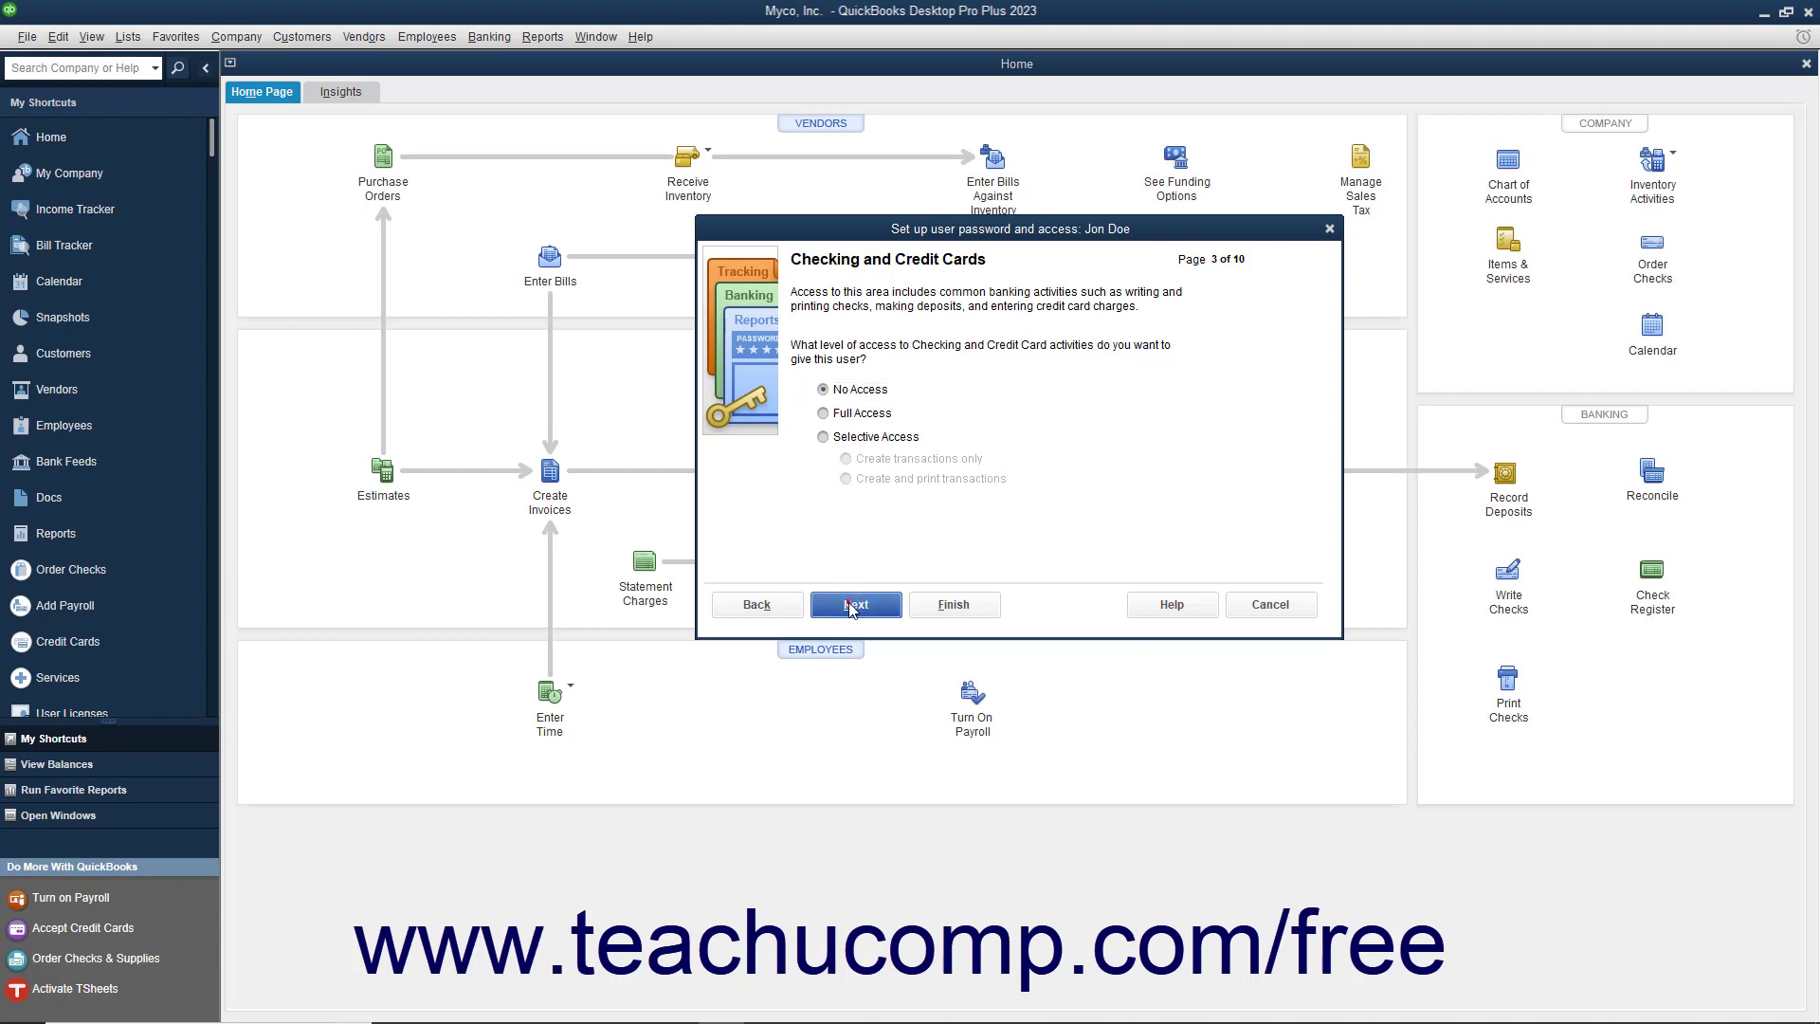
Allow creating transactions and reports for Inventory and Time Tracking, with Payroll left at No Access
click(851, 605)
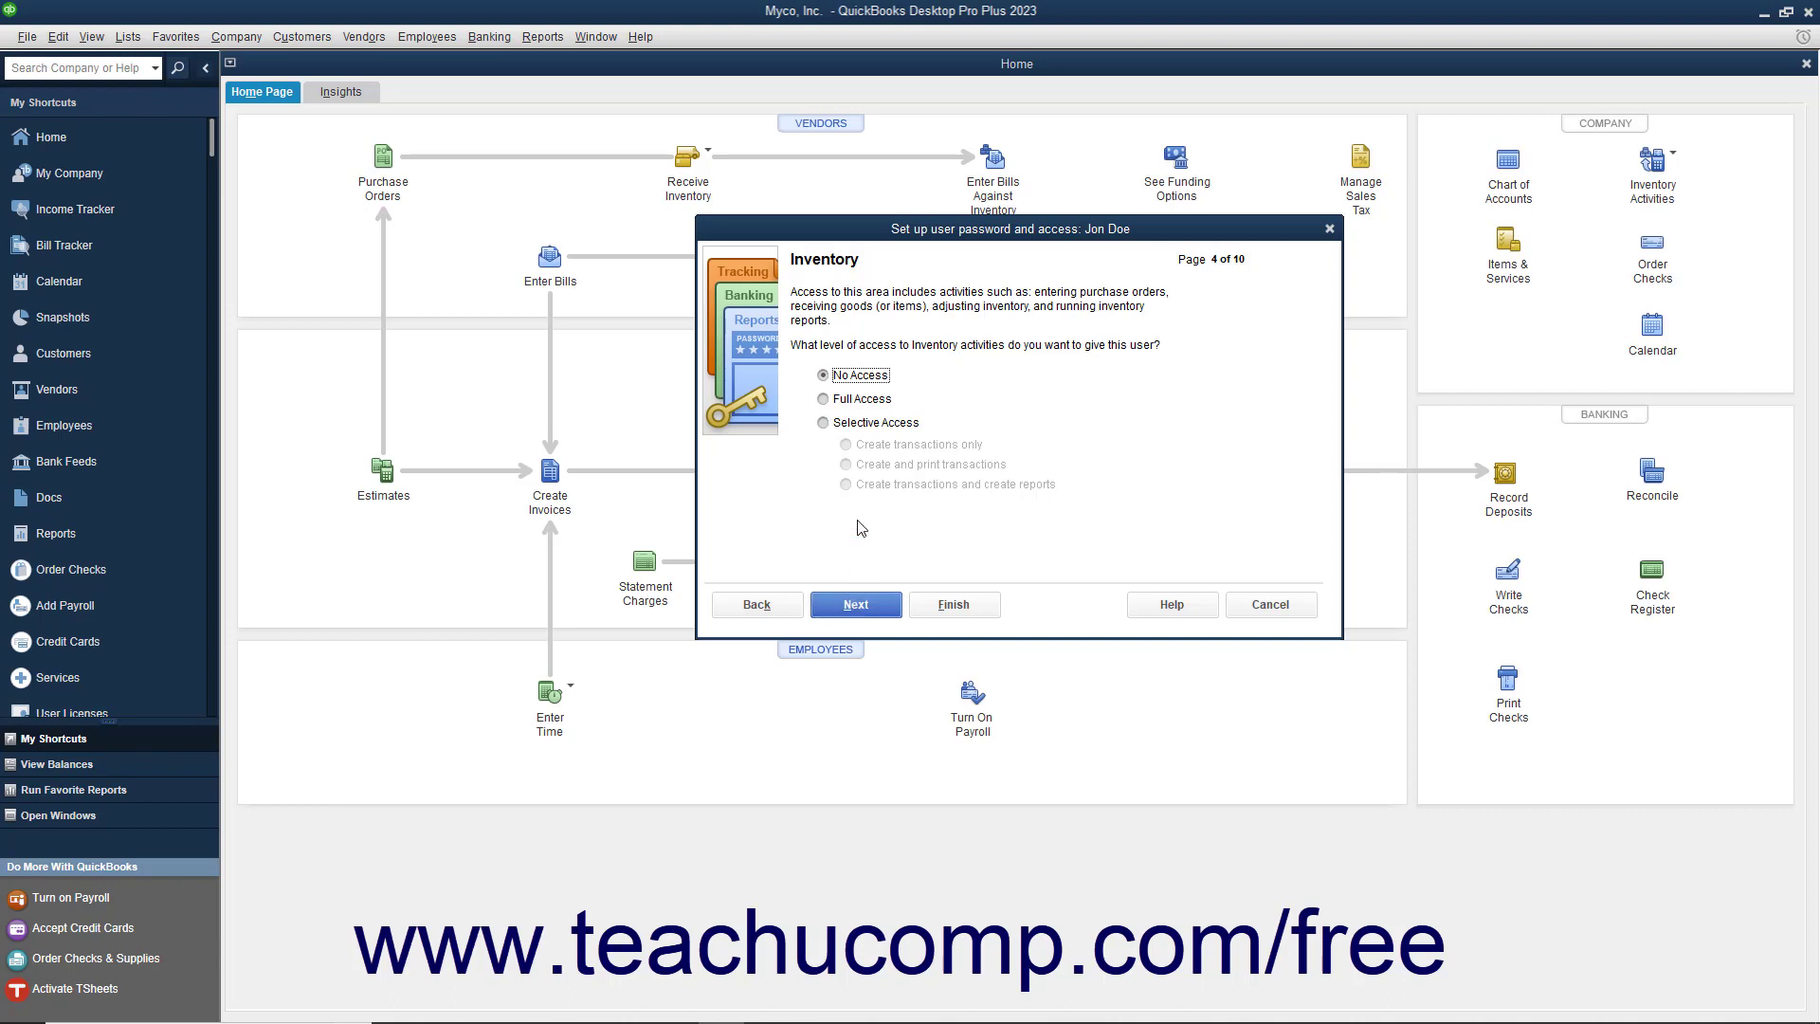
click(826, 423)
click(846, 484)
click(858, 605)
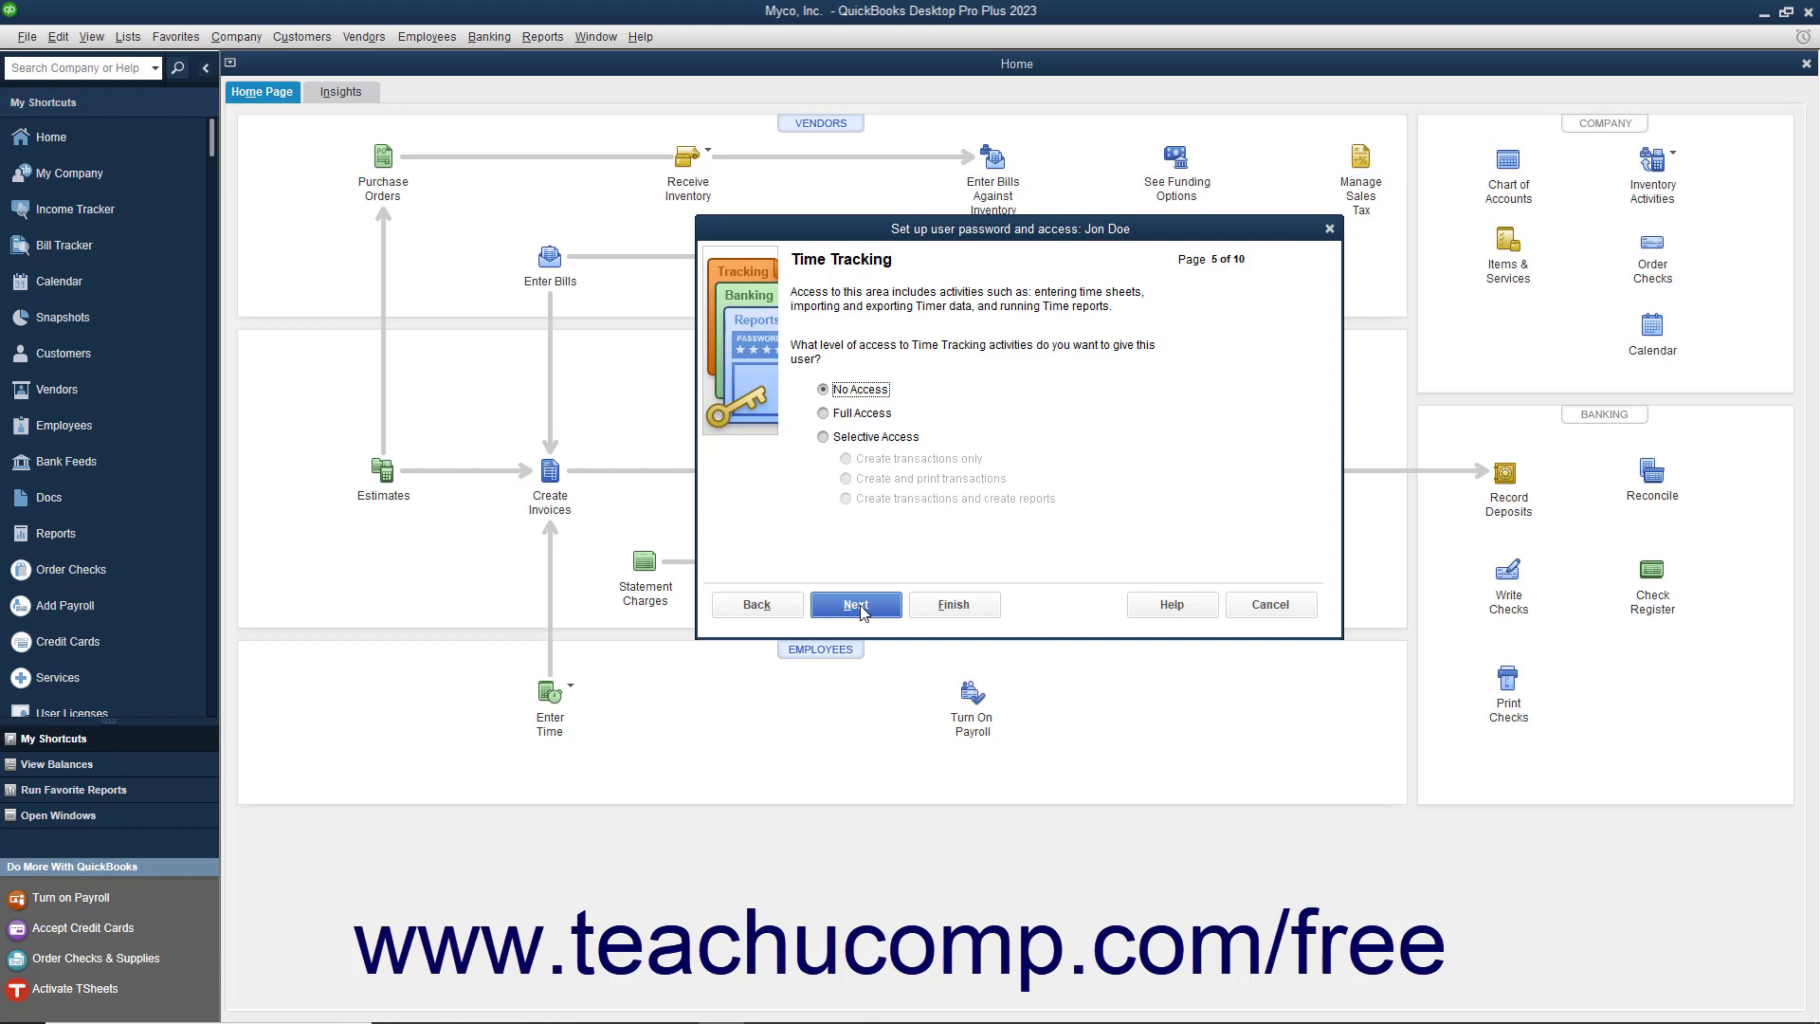
click(823, 437)
click(846, 500)
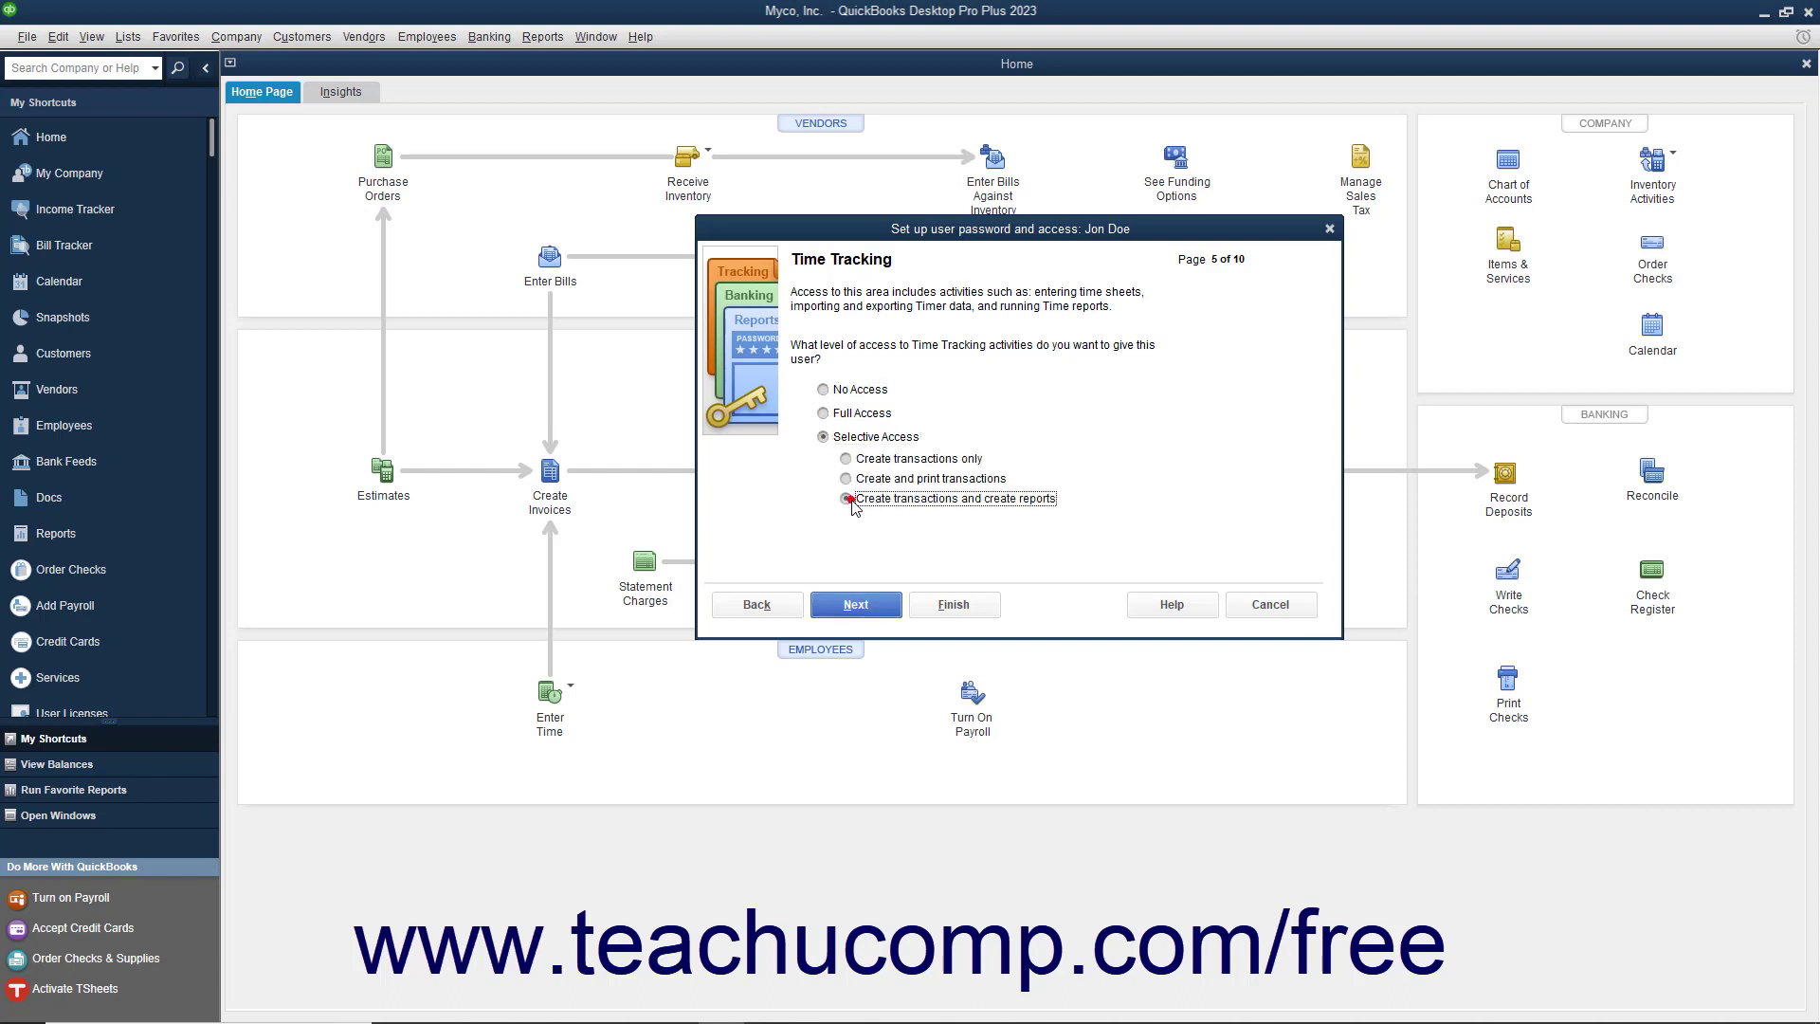
click(855, 604)
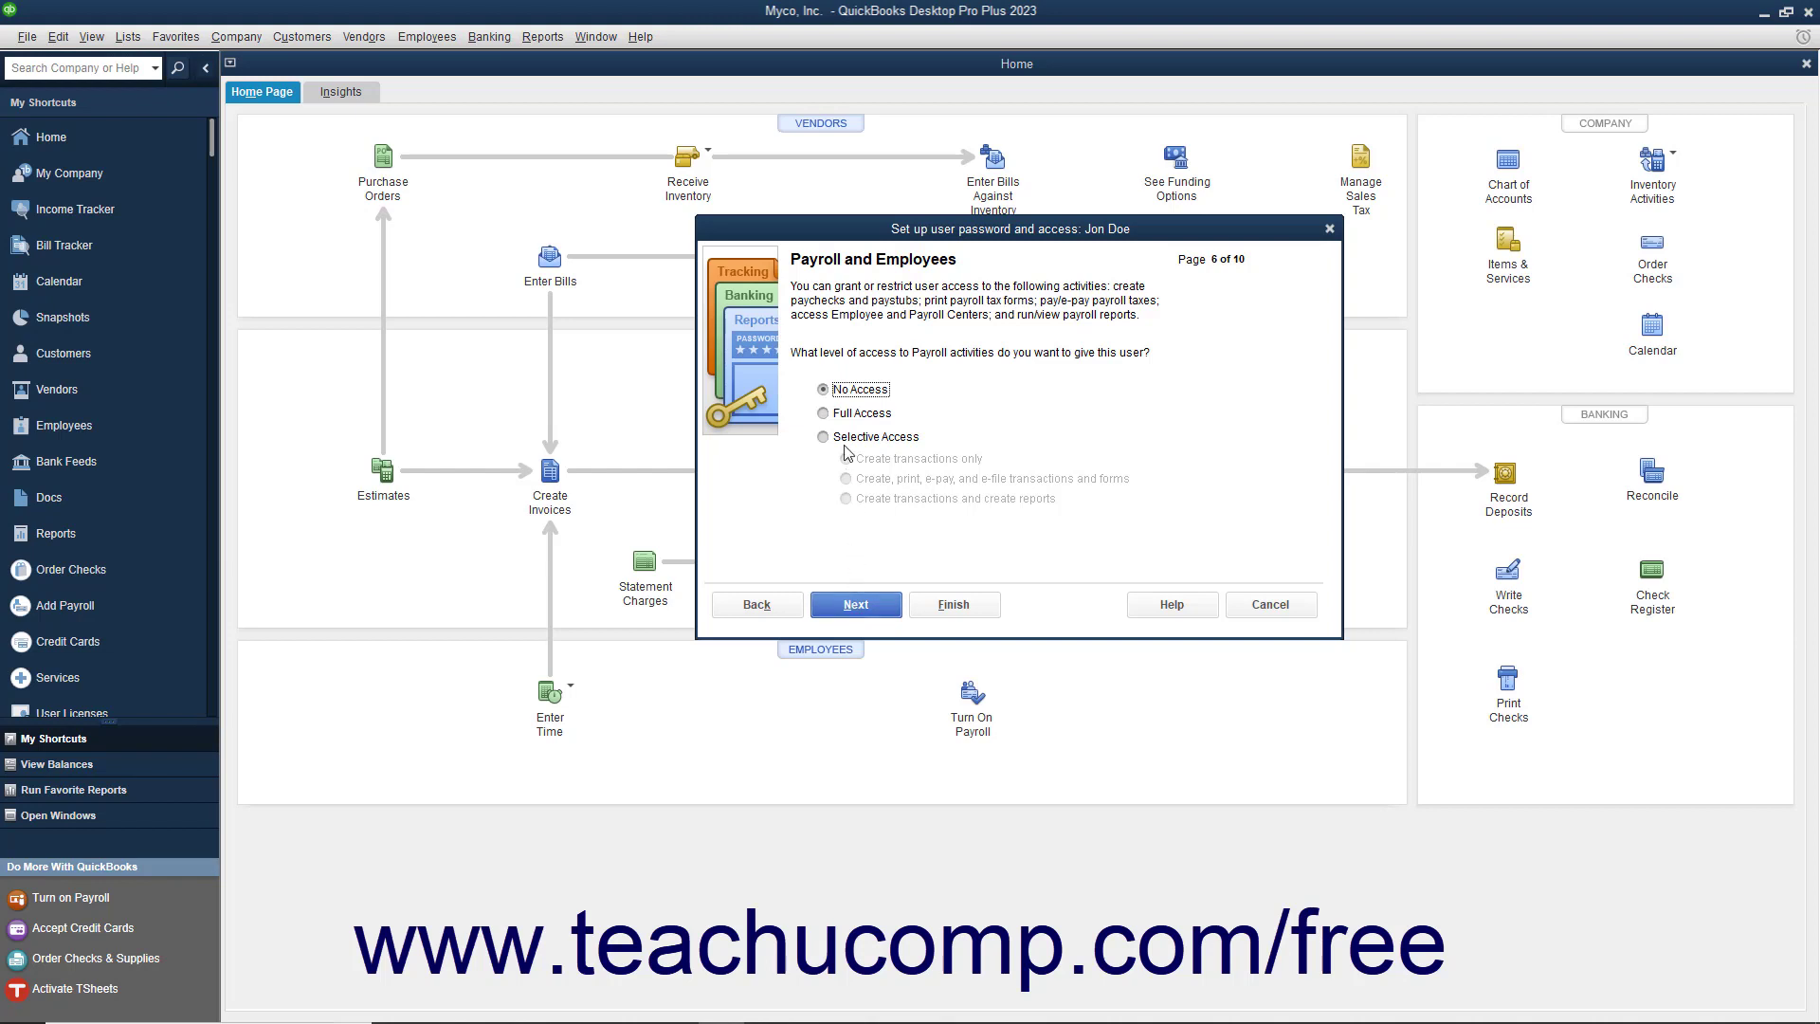
click(824, 388)
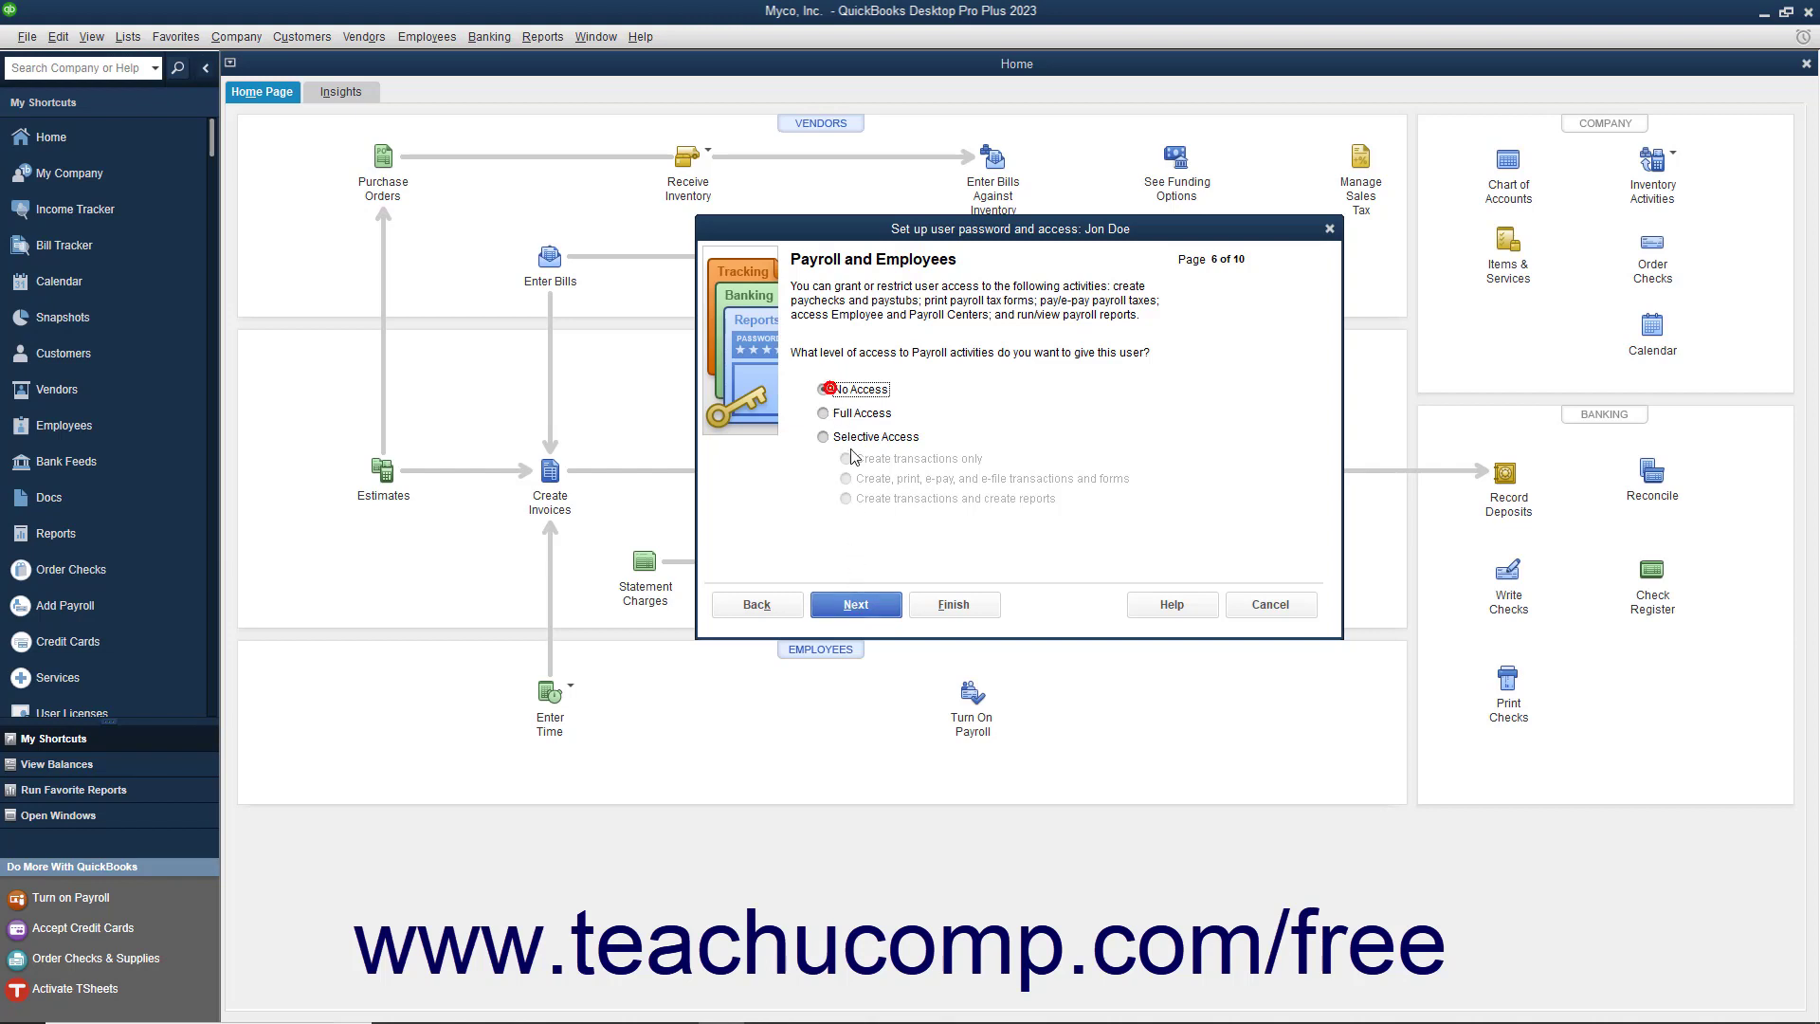
click(856, 606)
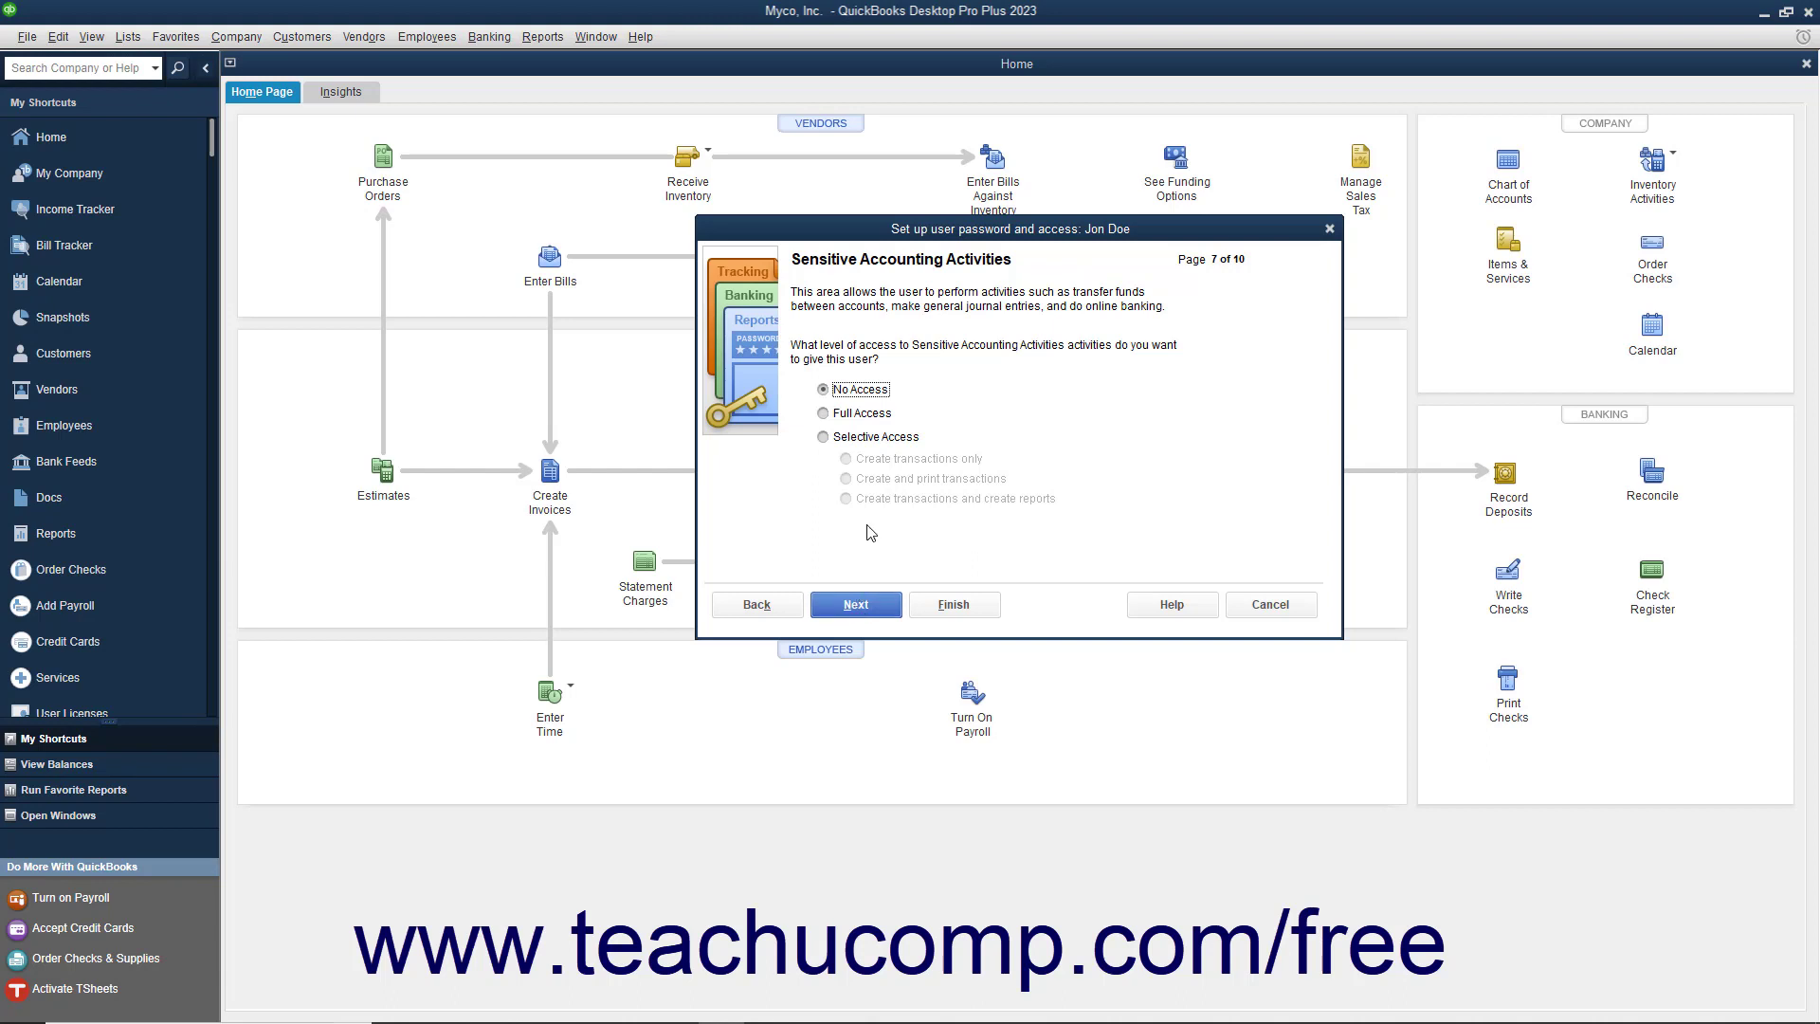
Keep No Access for sensitive accounting and financial reporting, and block changes to closed-period transactions
click(854, 605)
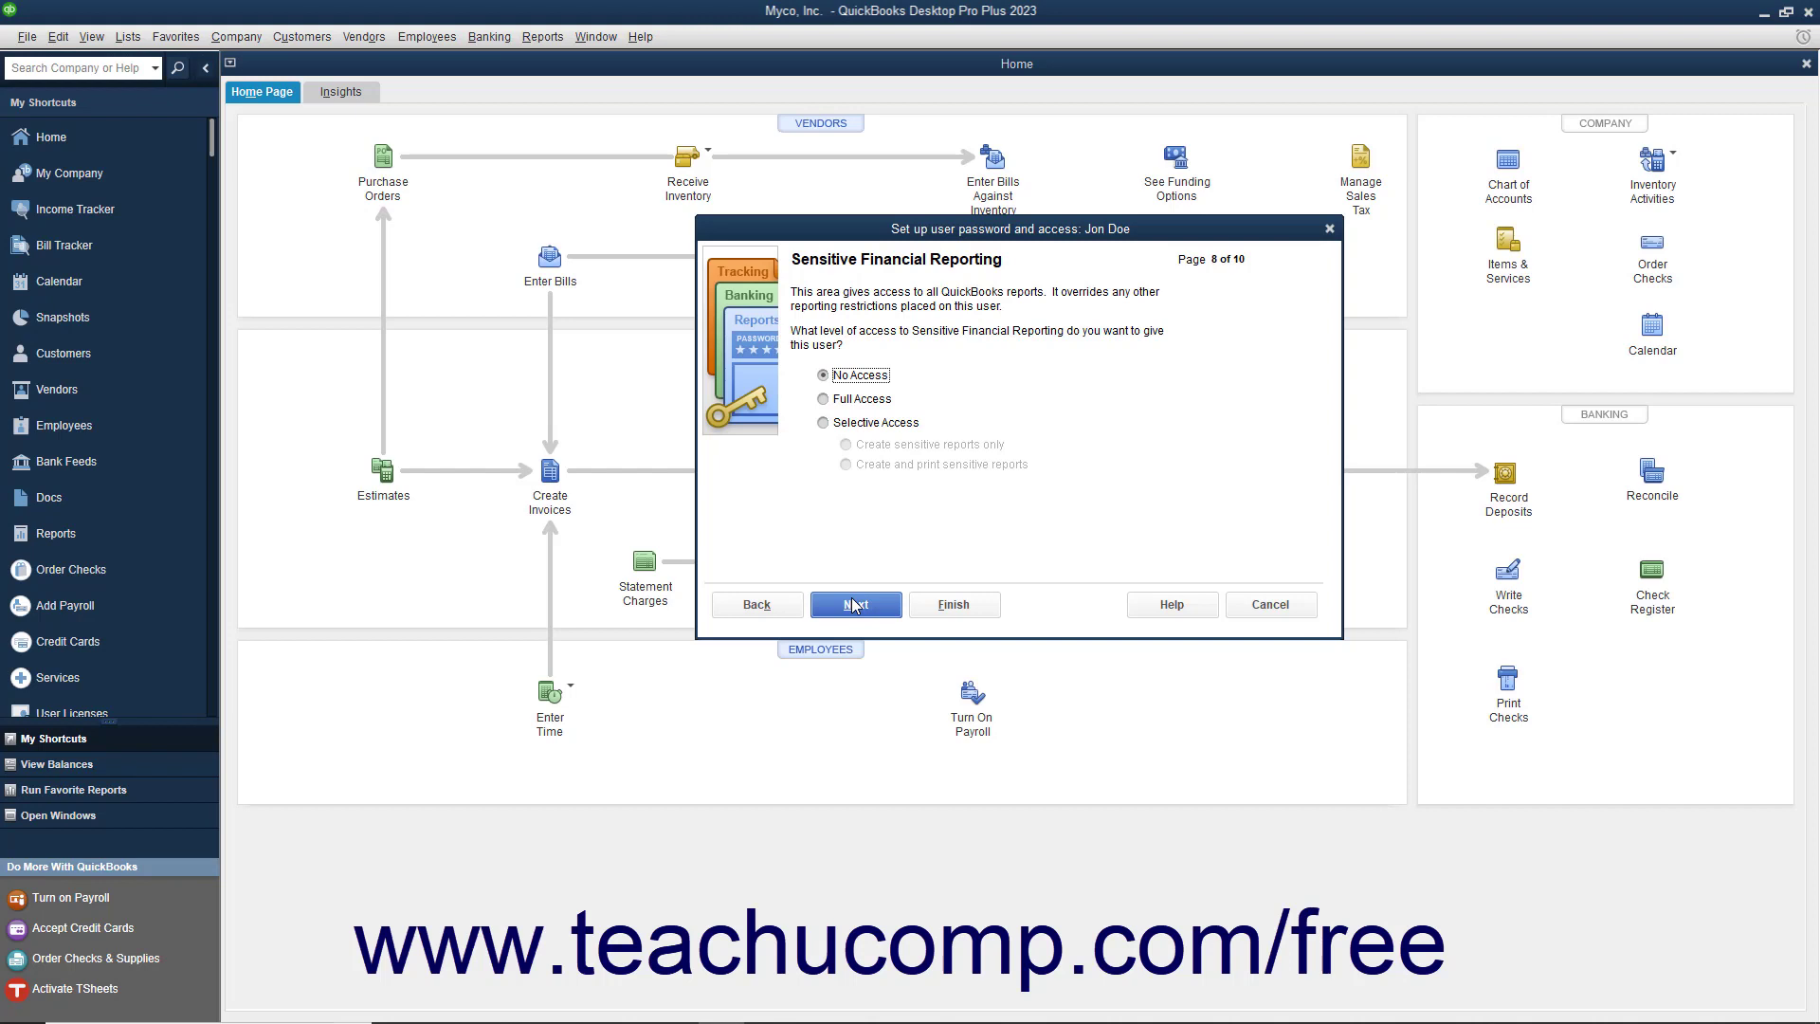
click(824, 376)
click(853, 607)
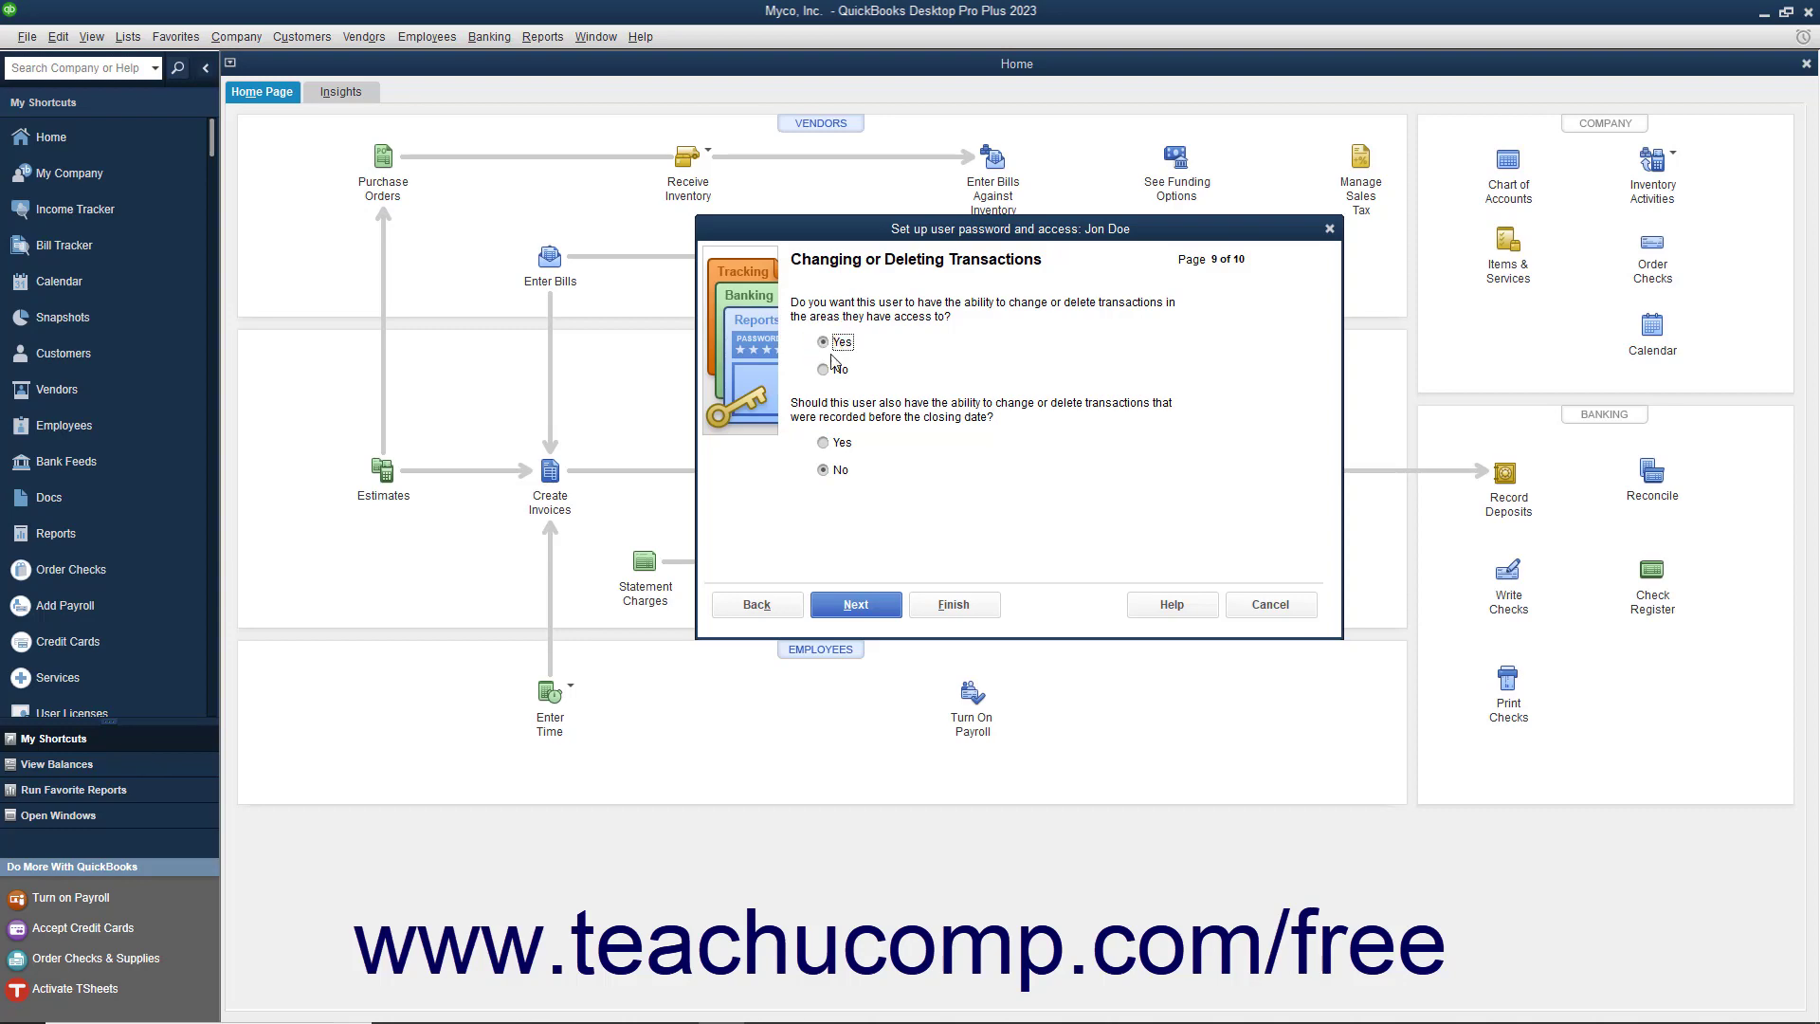
click(824, 471)
click(846, 611)
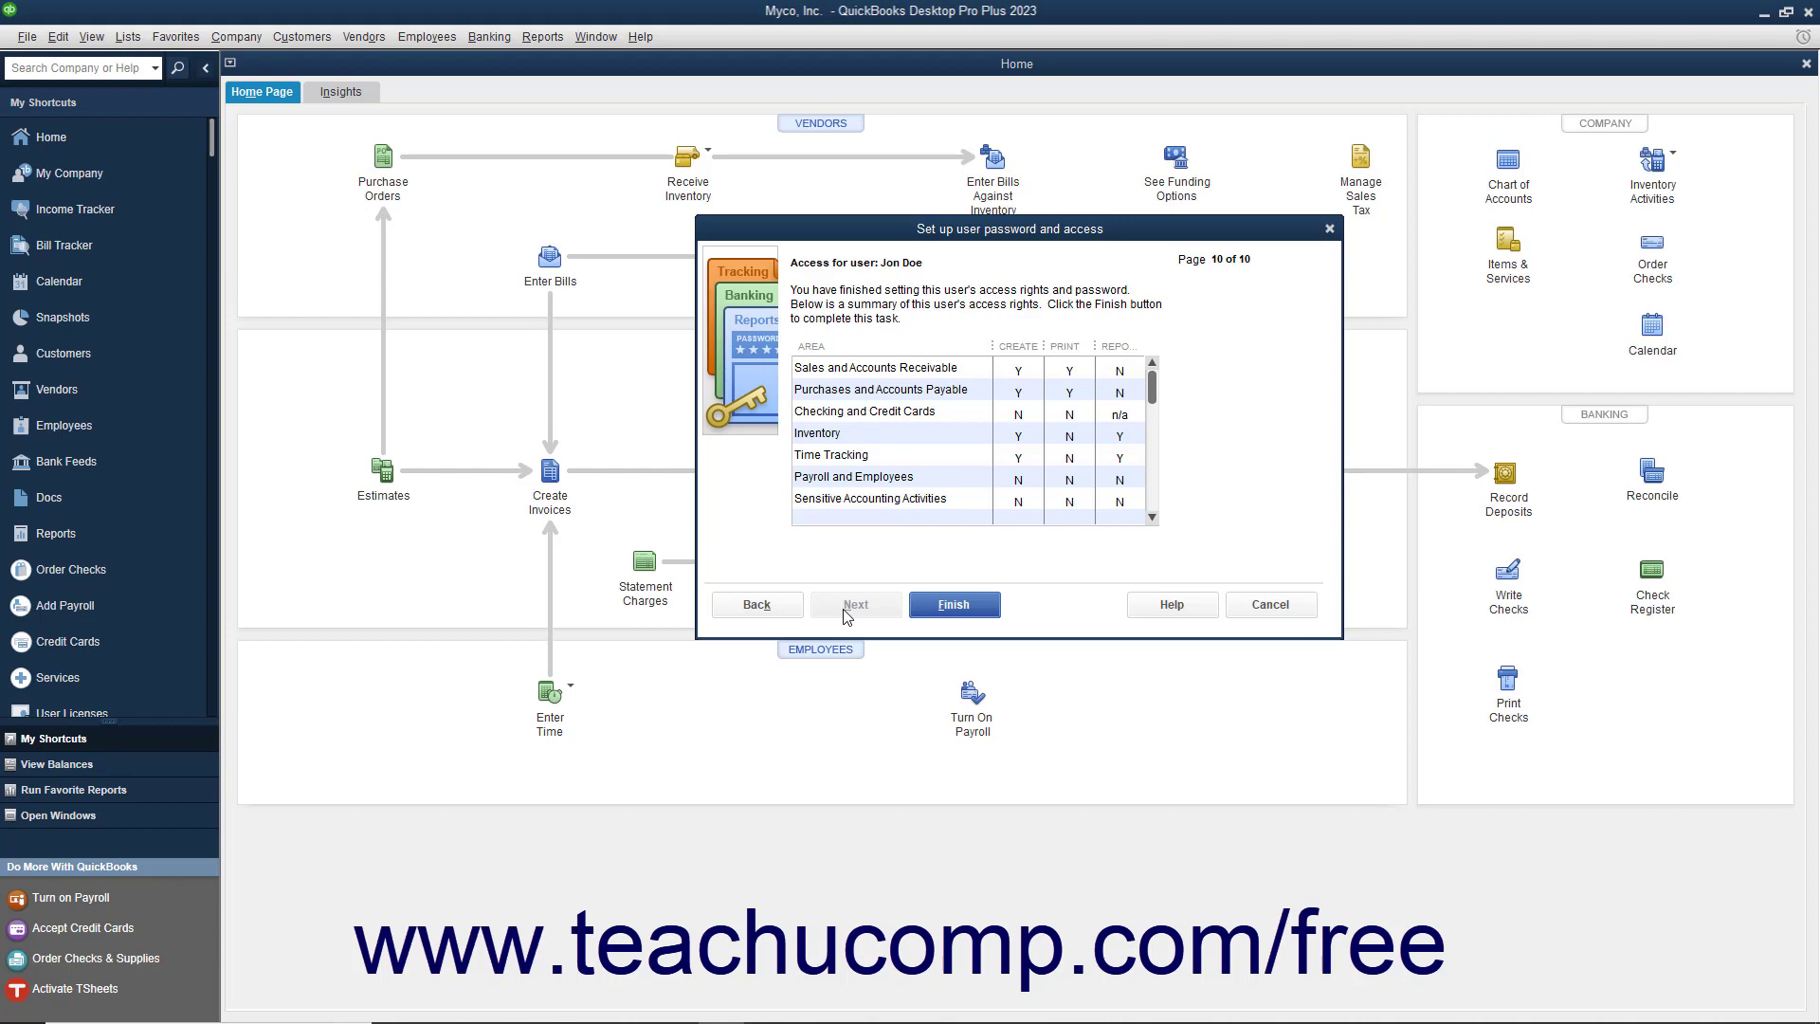
Review the access summary, finish the wizard, and select the new user in the User List
scroll(1035, 436, down, 1)
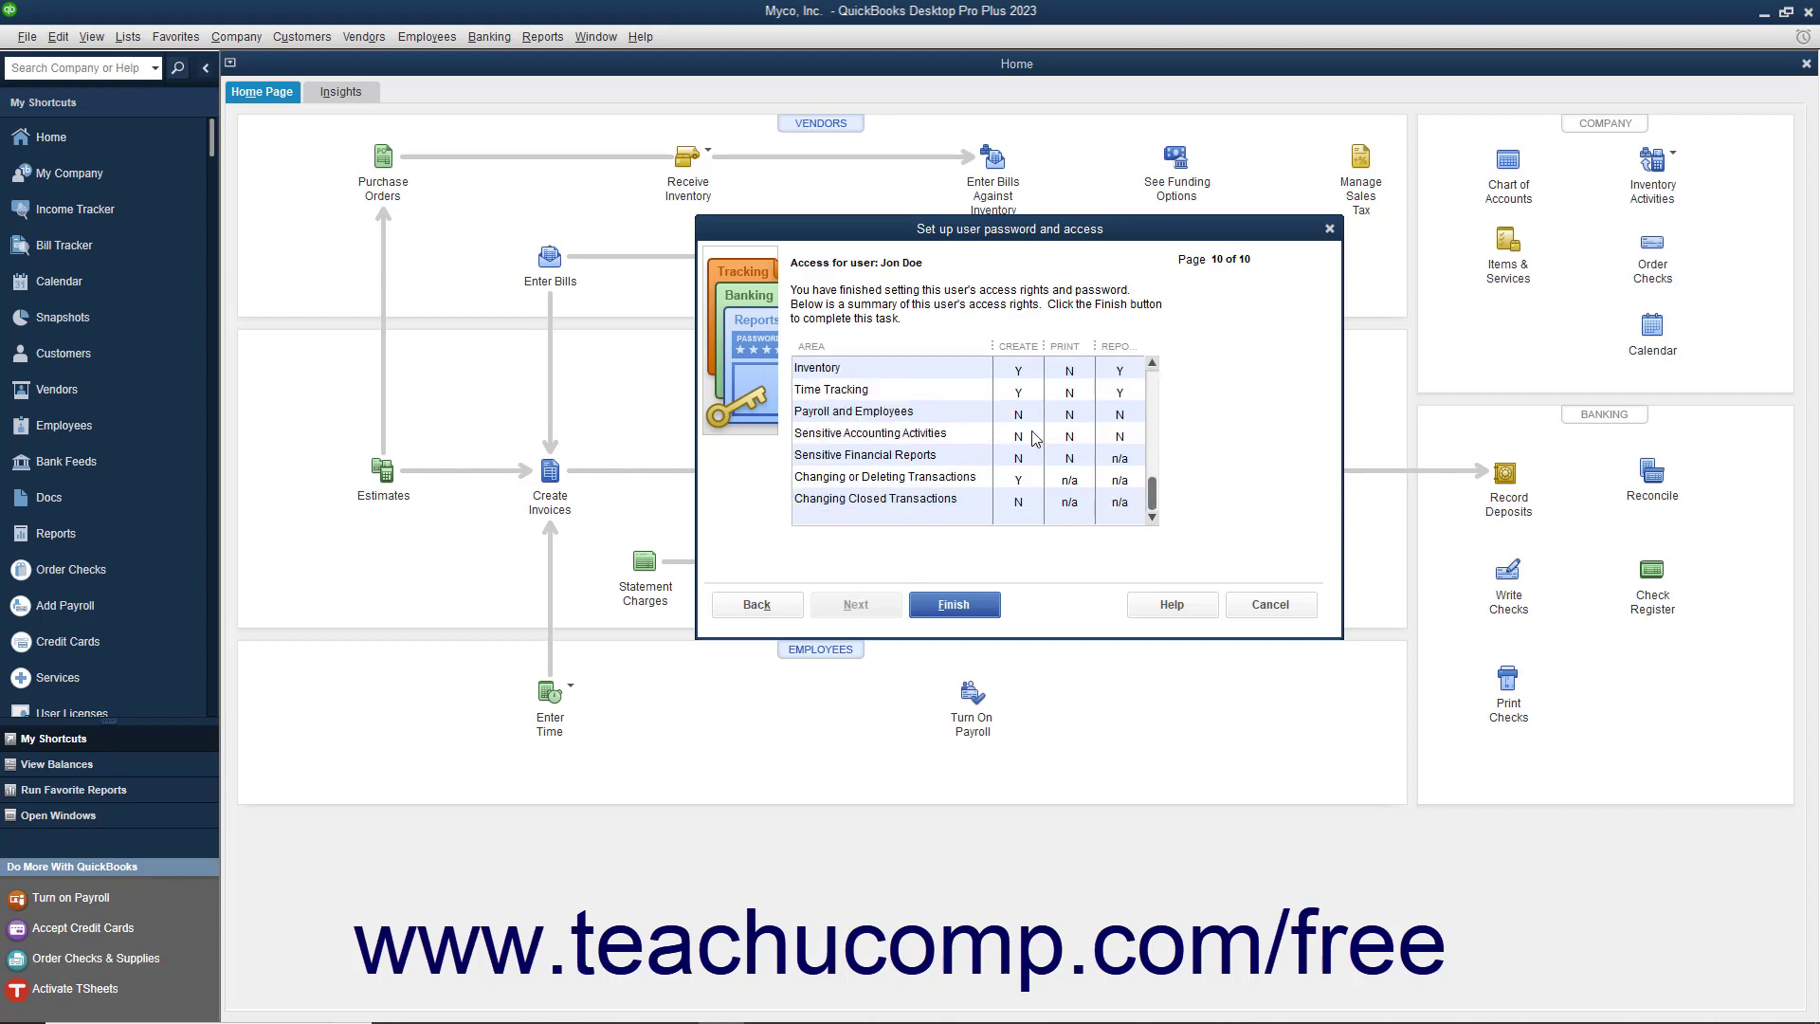
click(956, 605)
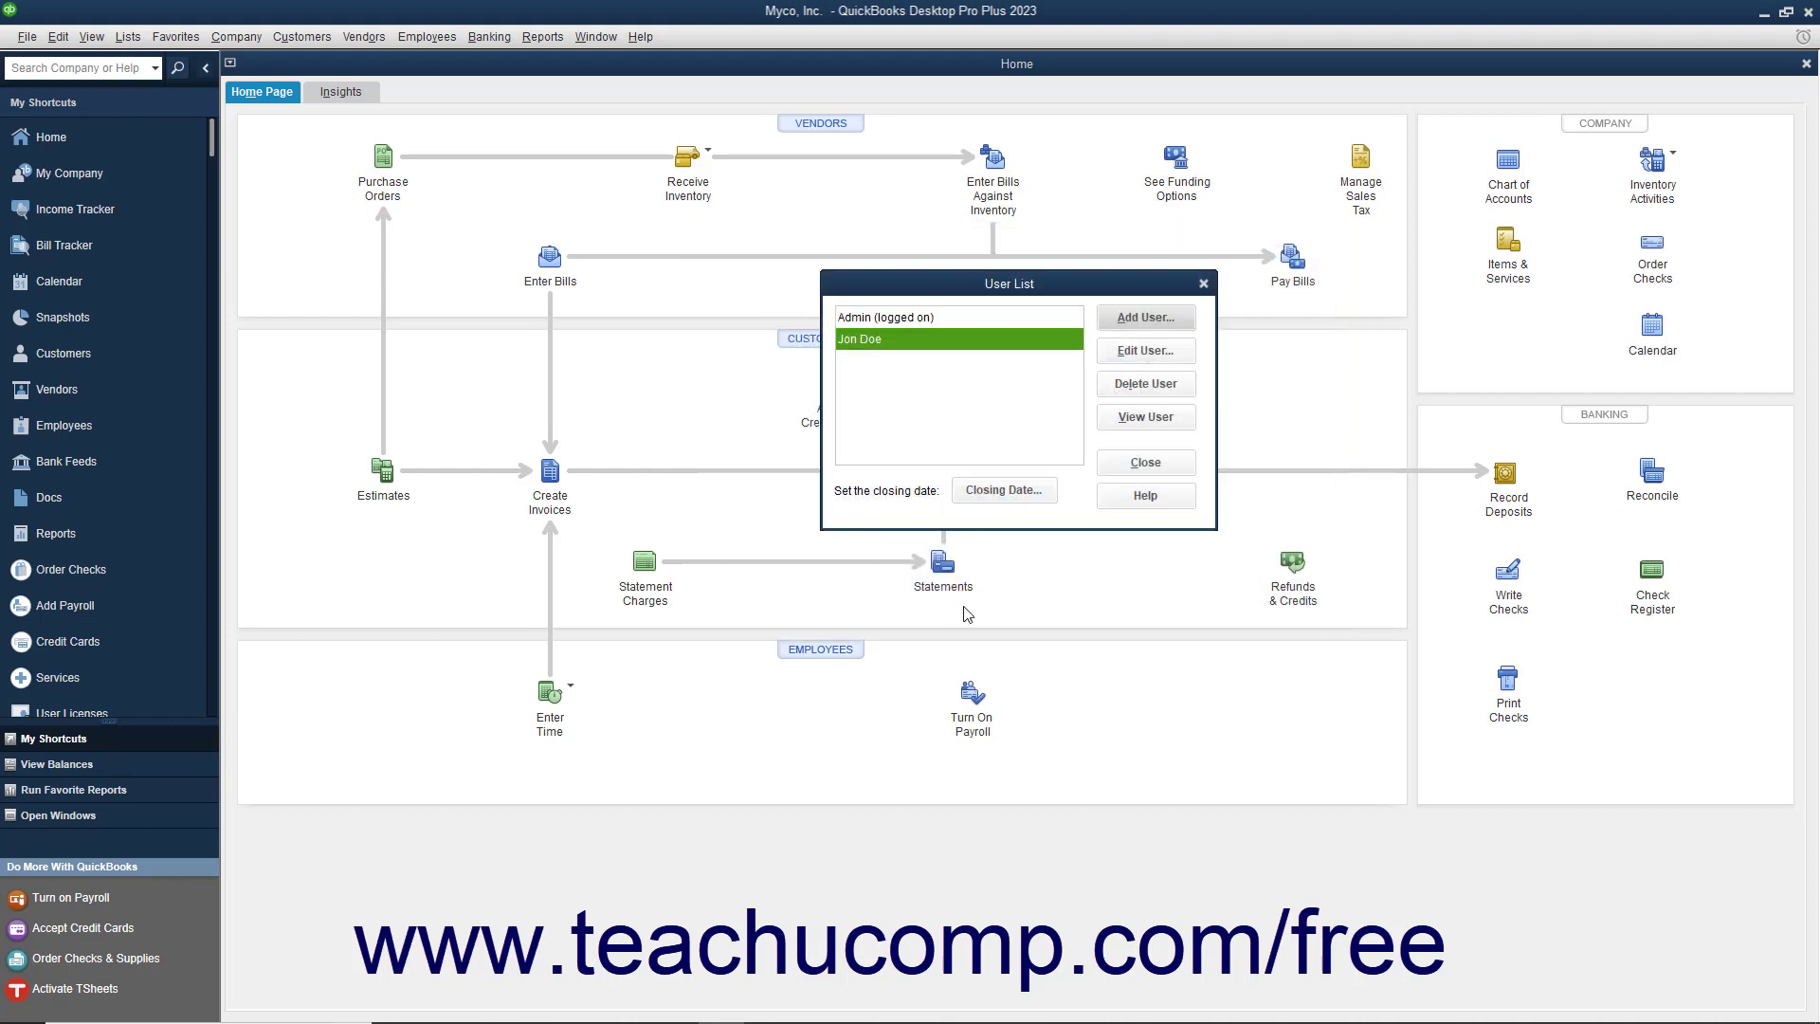
click(944, 343)
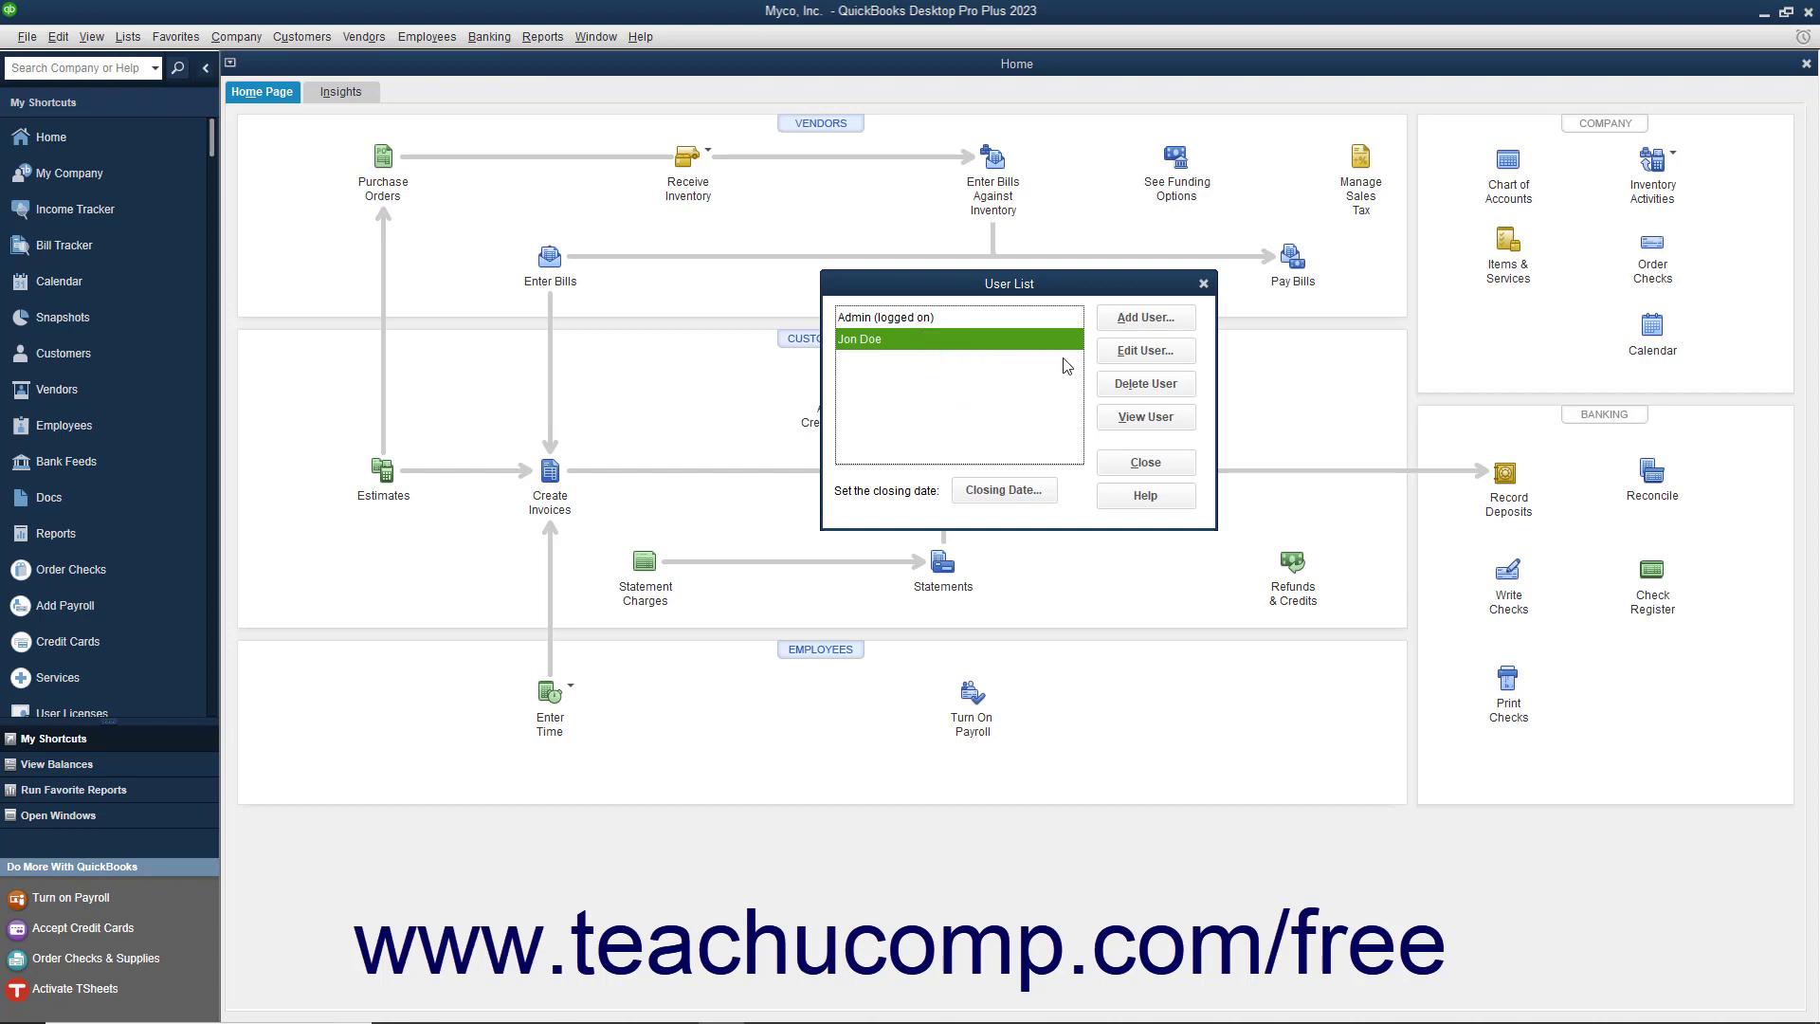
Open the new user for editing without changes, then delete them after confirming
click(1128, 352)
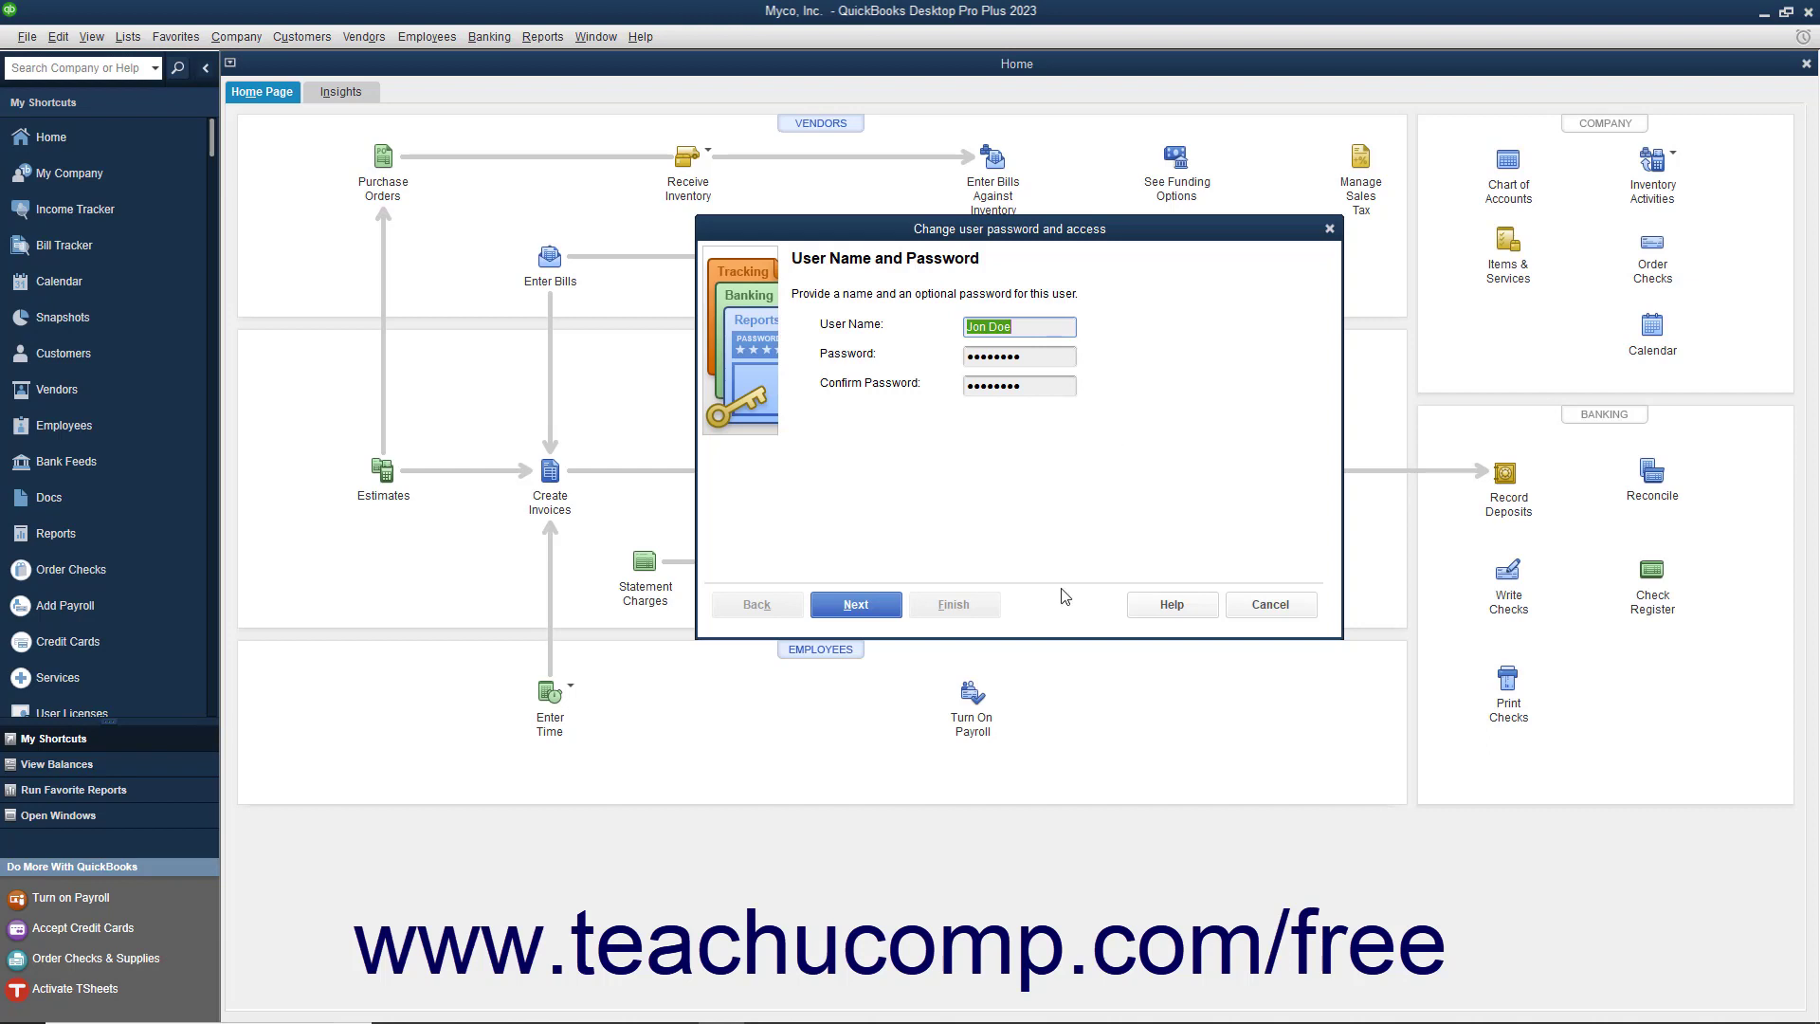
click(1266, 604)
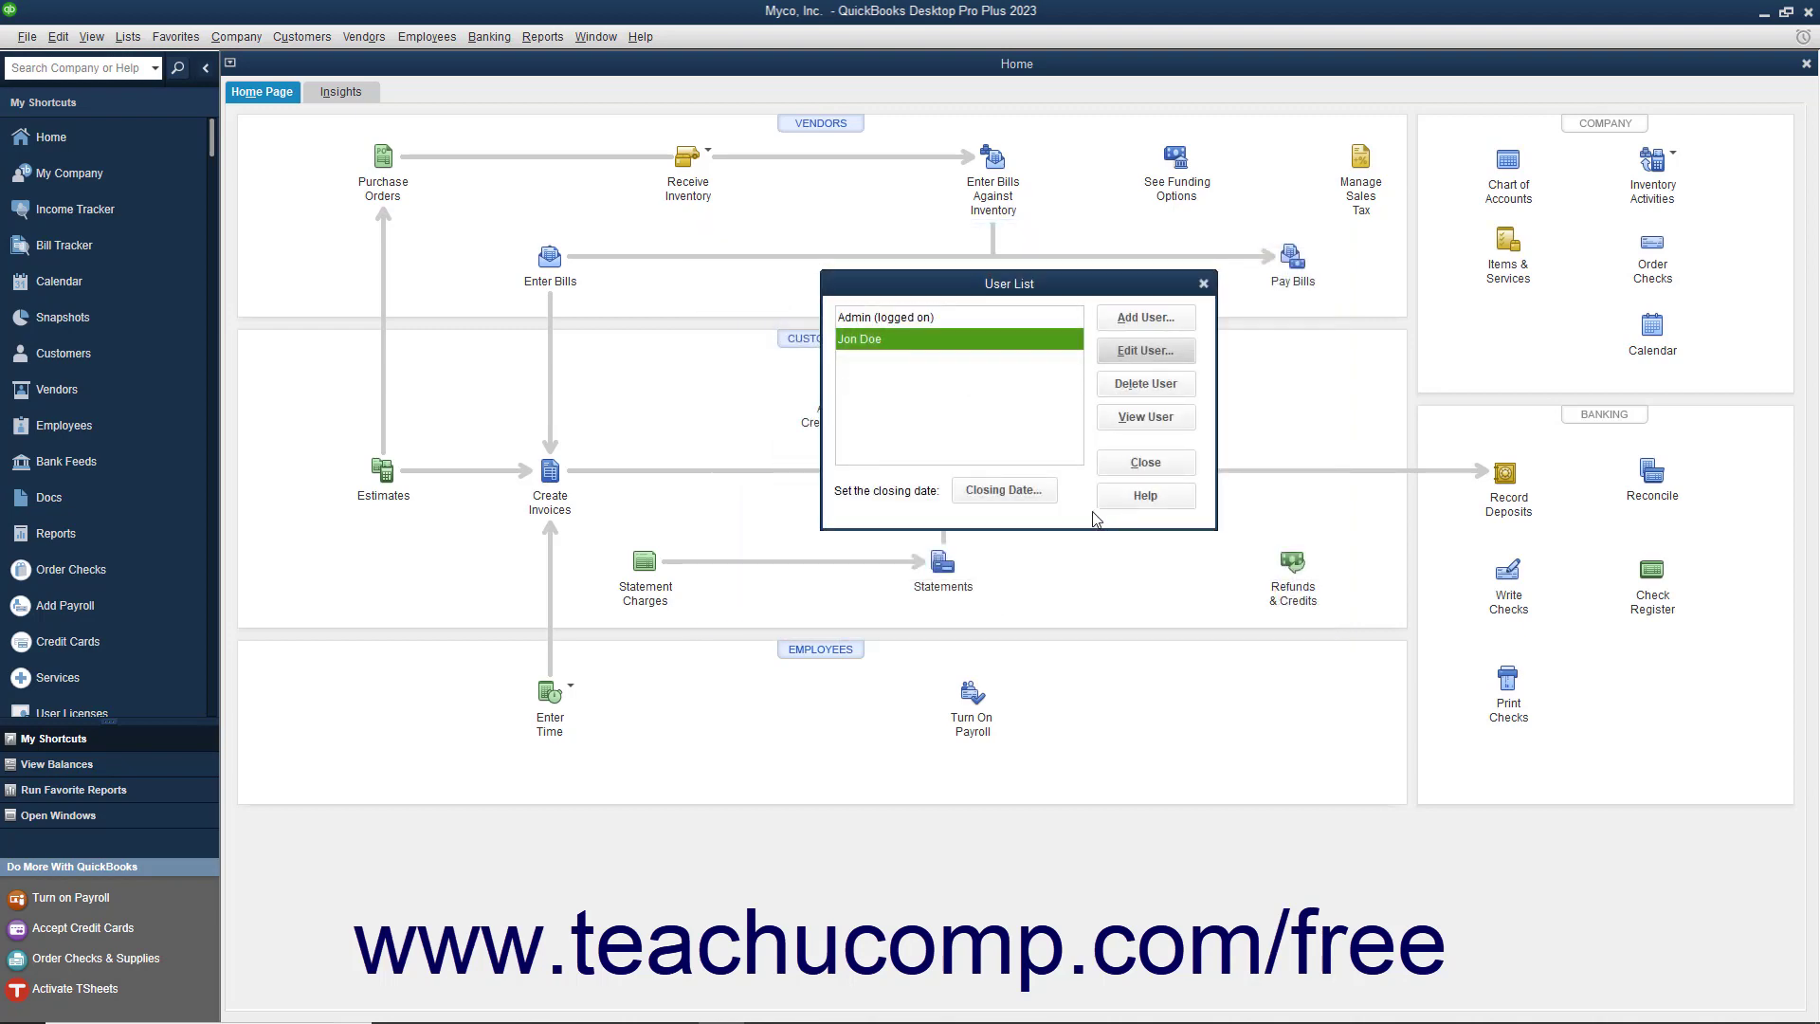
click(927, 341)
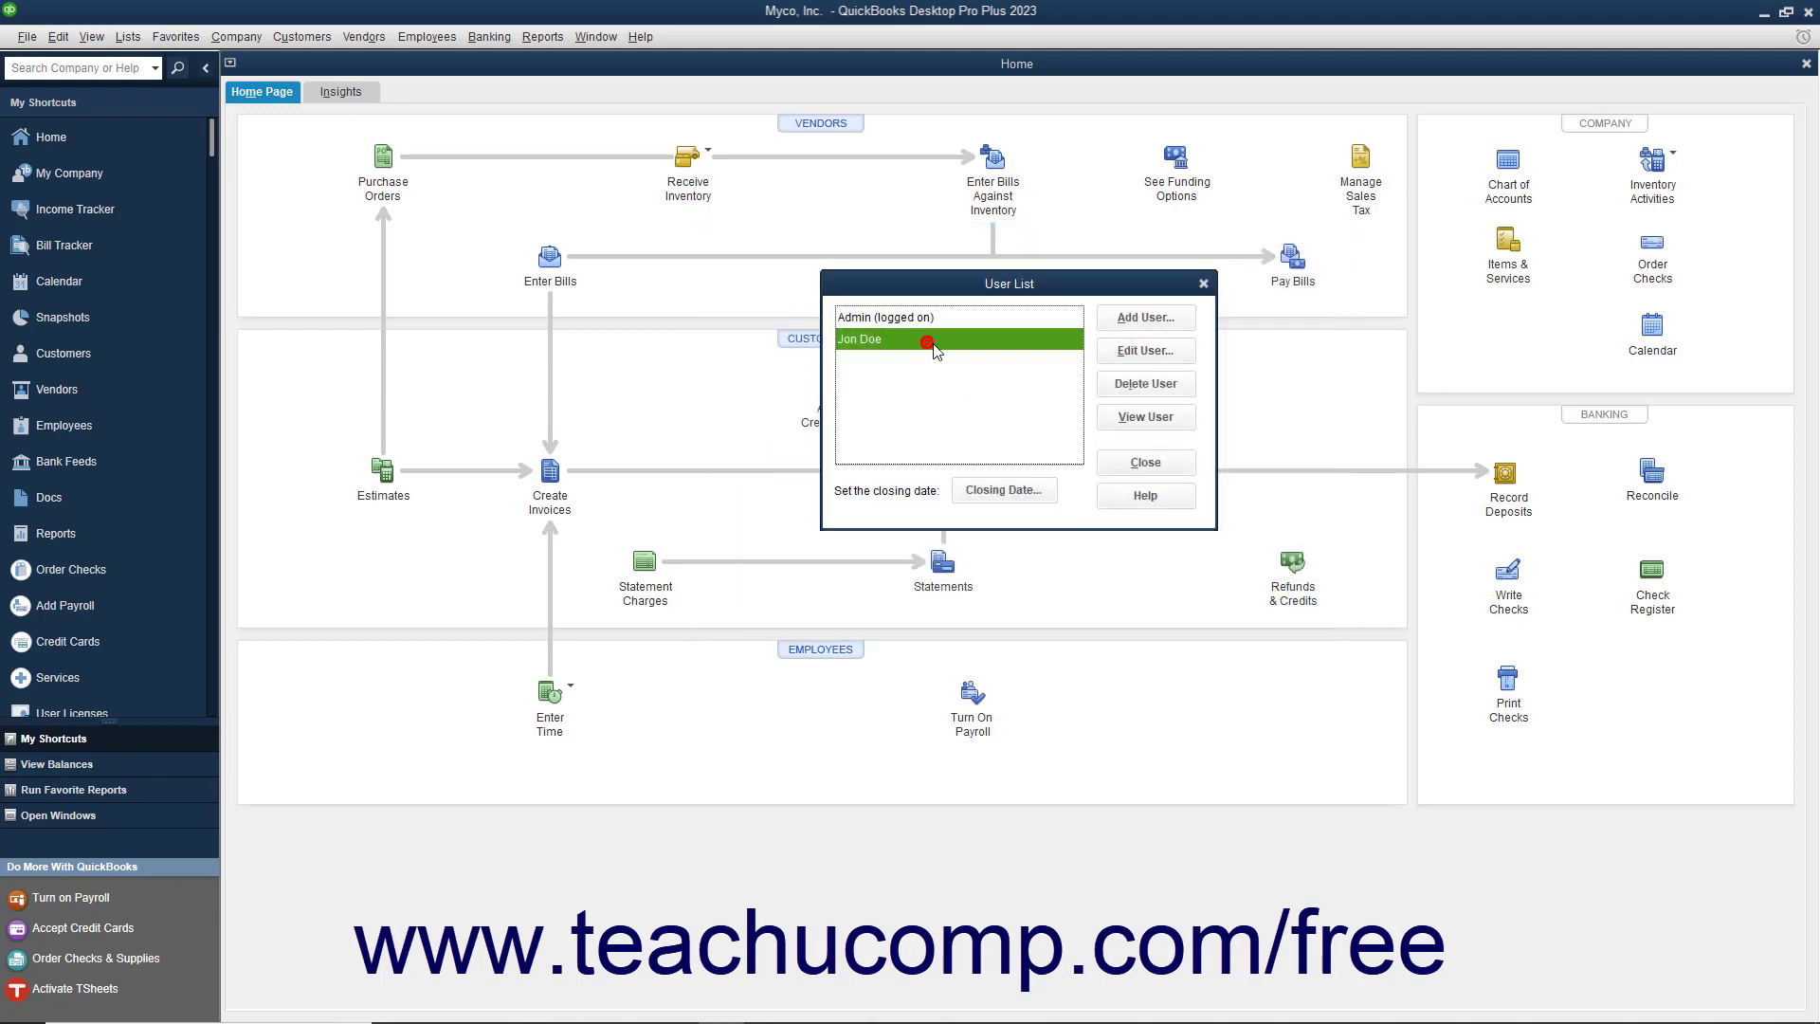
click(1134, 397)
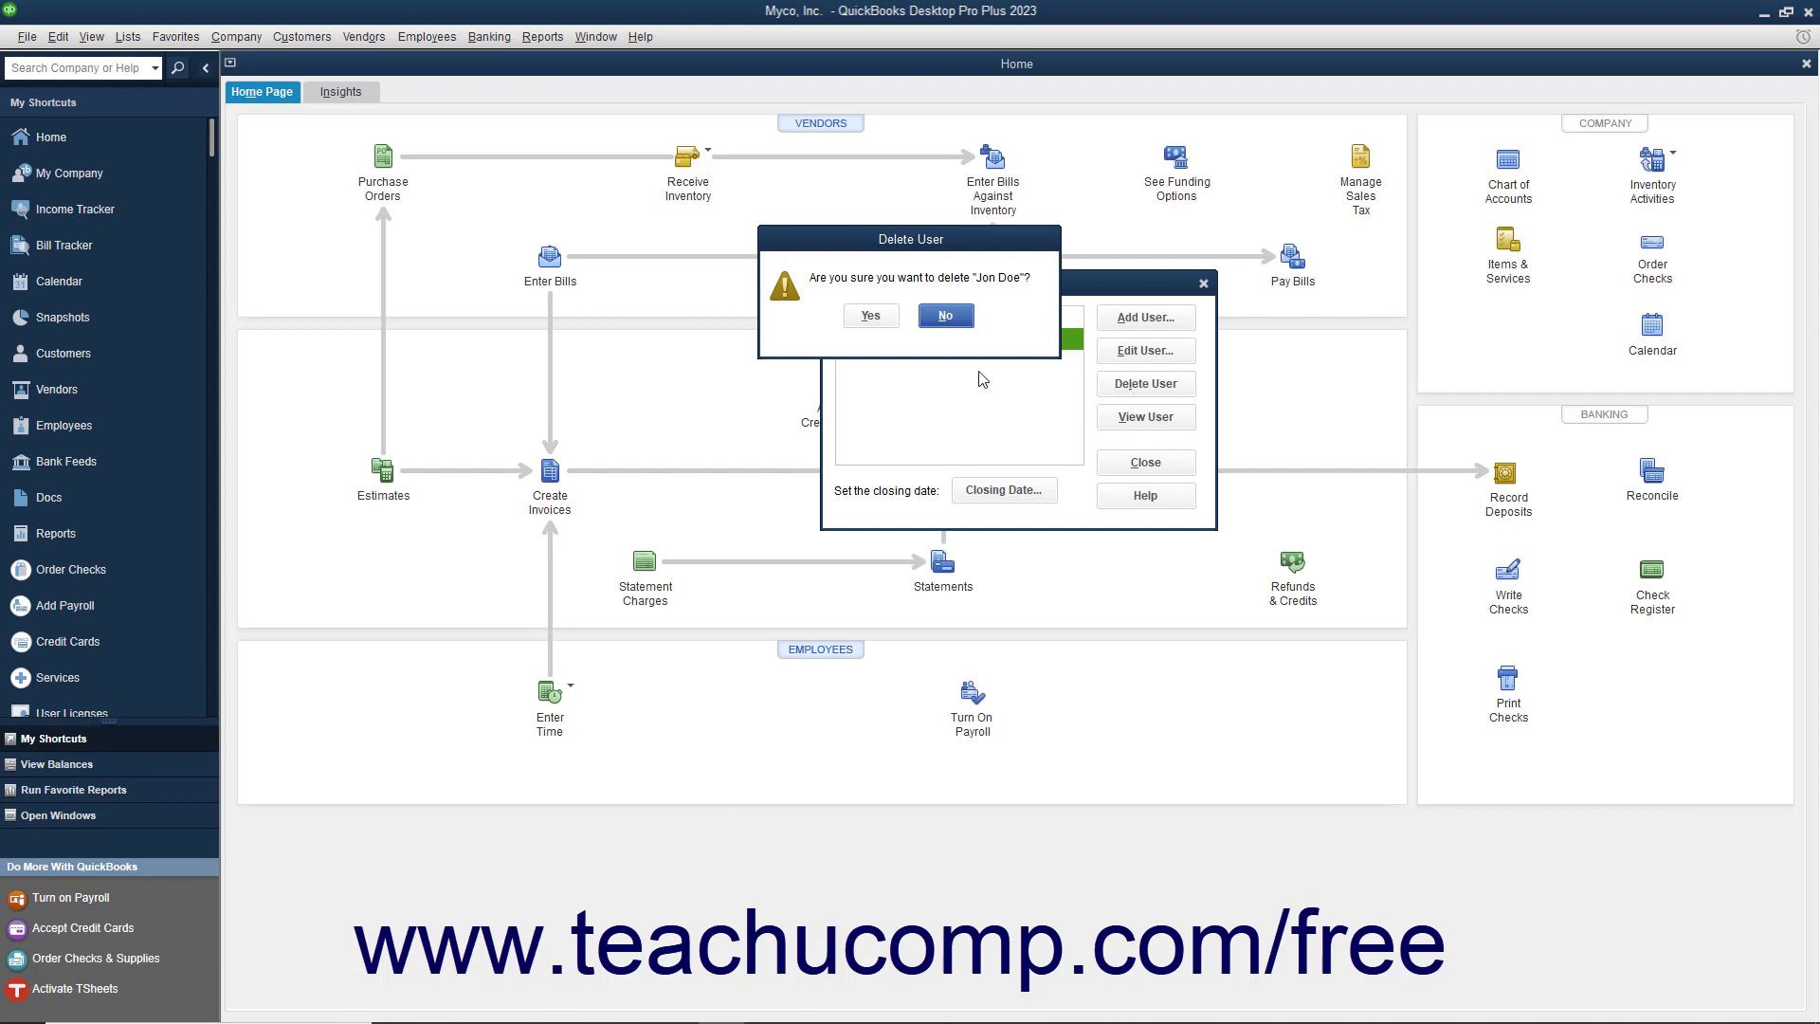
click(876, 316)
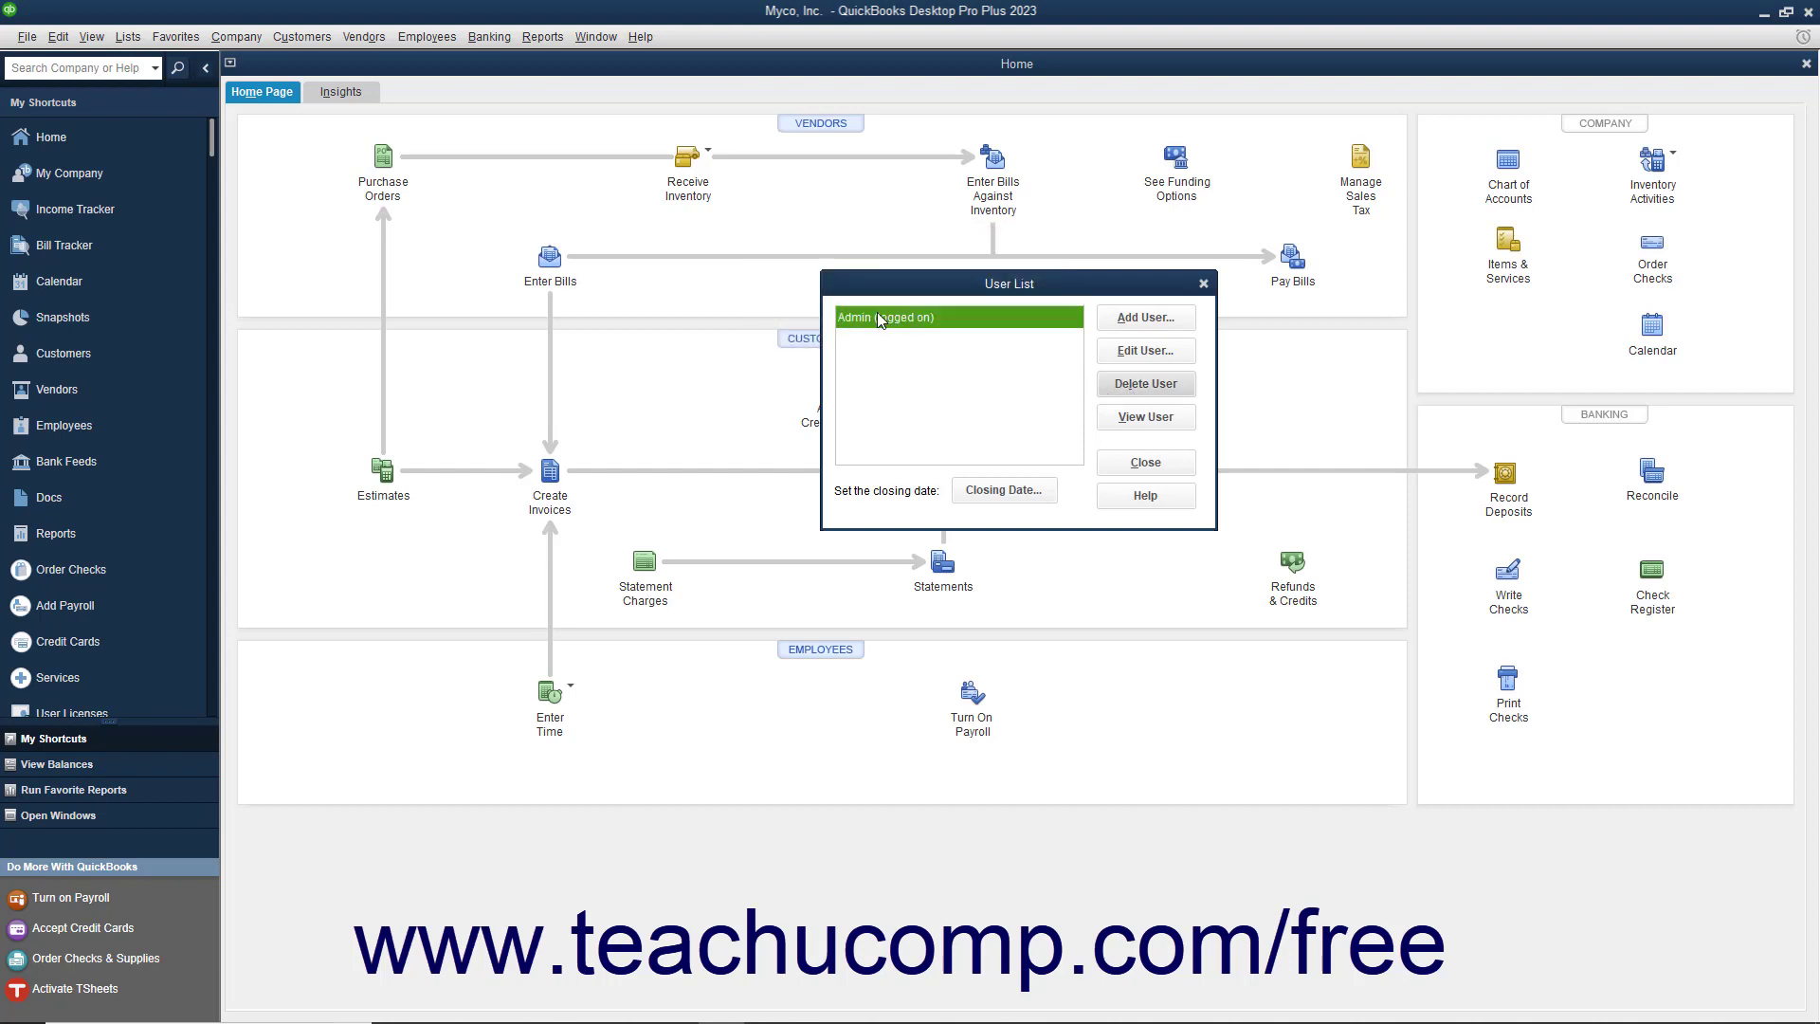